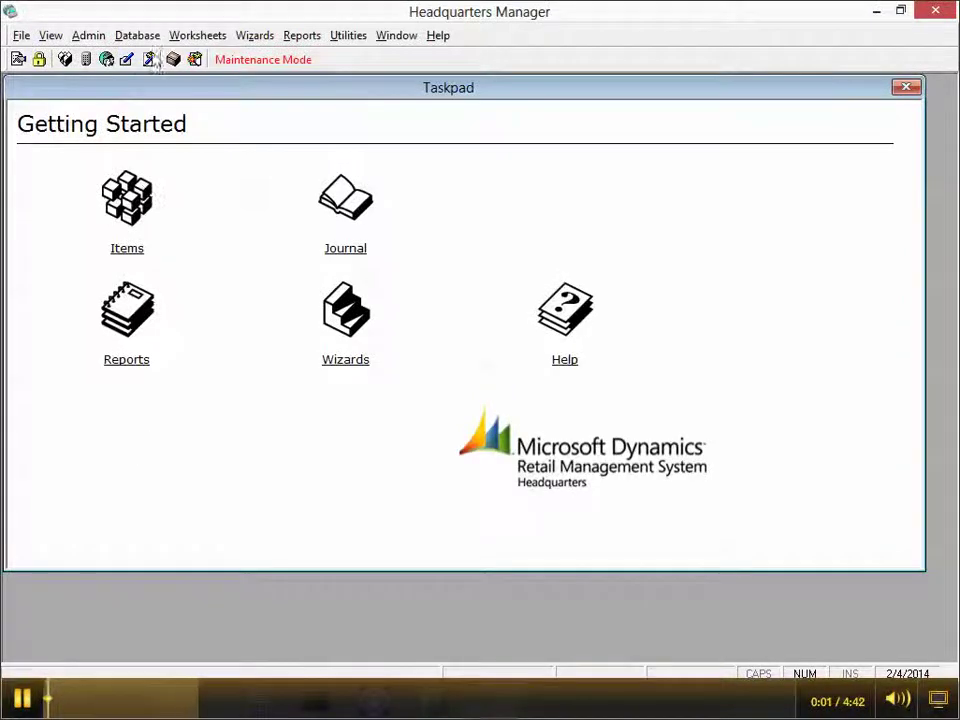
# - Create a Style 330 inventory transfer to Fort Smith only, with default title and manually added items
pyautogui.click(206, 38)
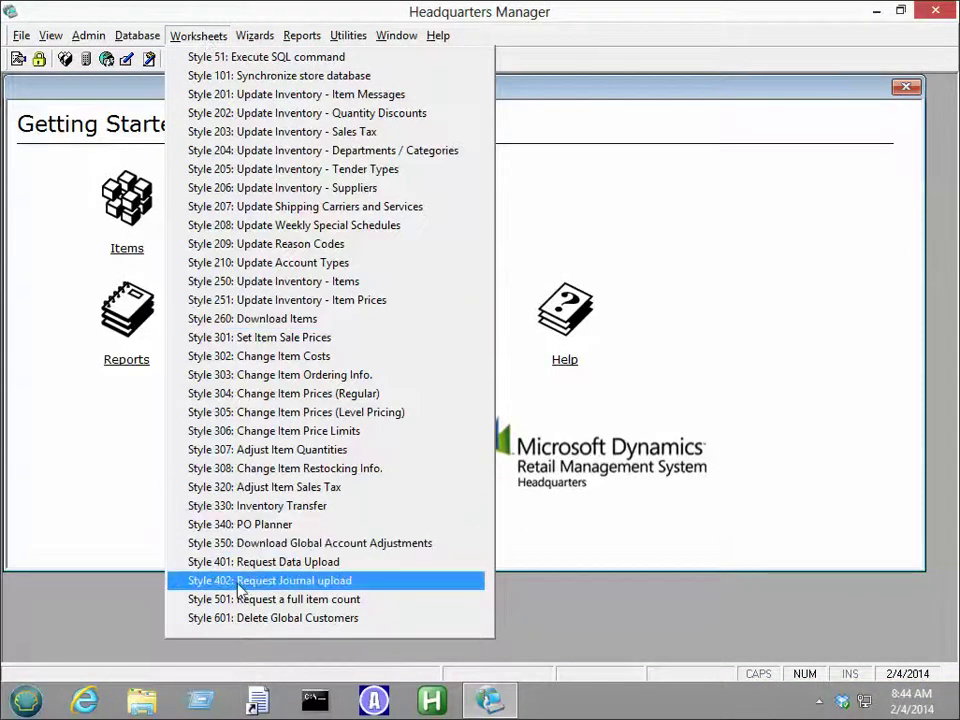
pyautogui.click(257, 505)
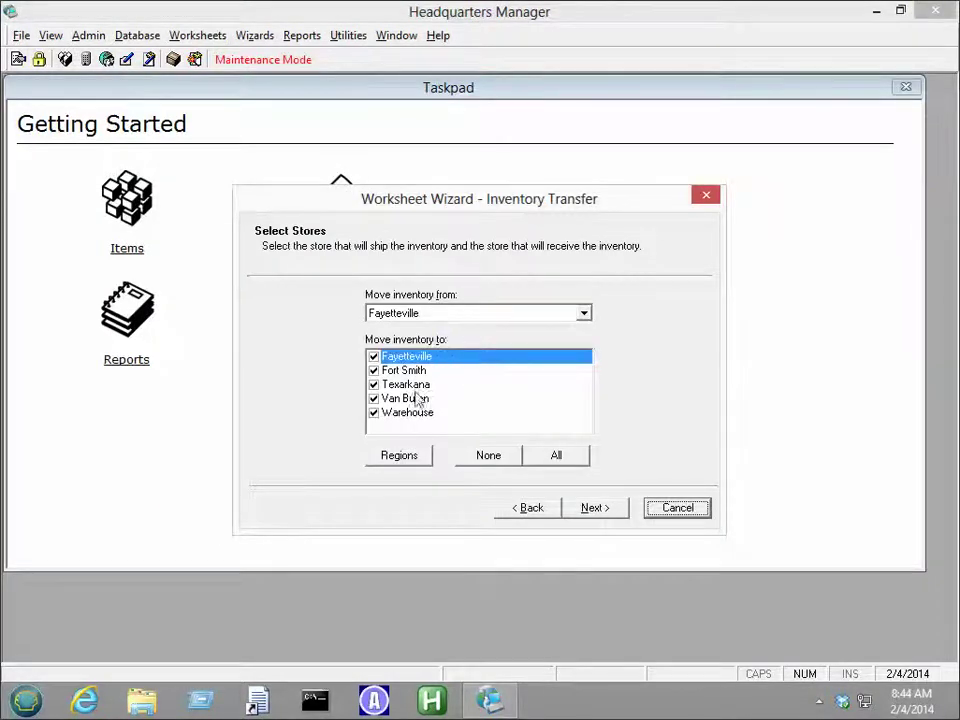
pyautogui.click(488, 456)
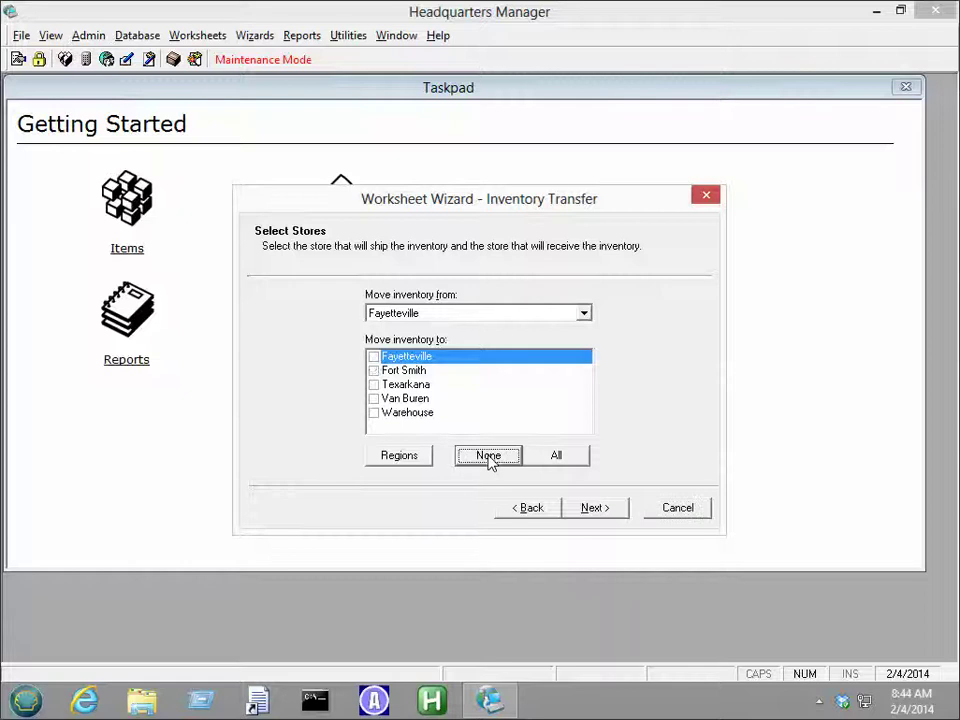
pyautogui.click(373, 372)
pyautogui.click(591, 508)
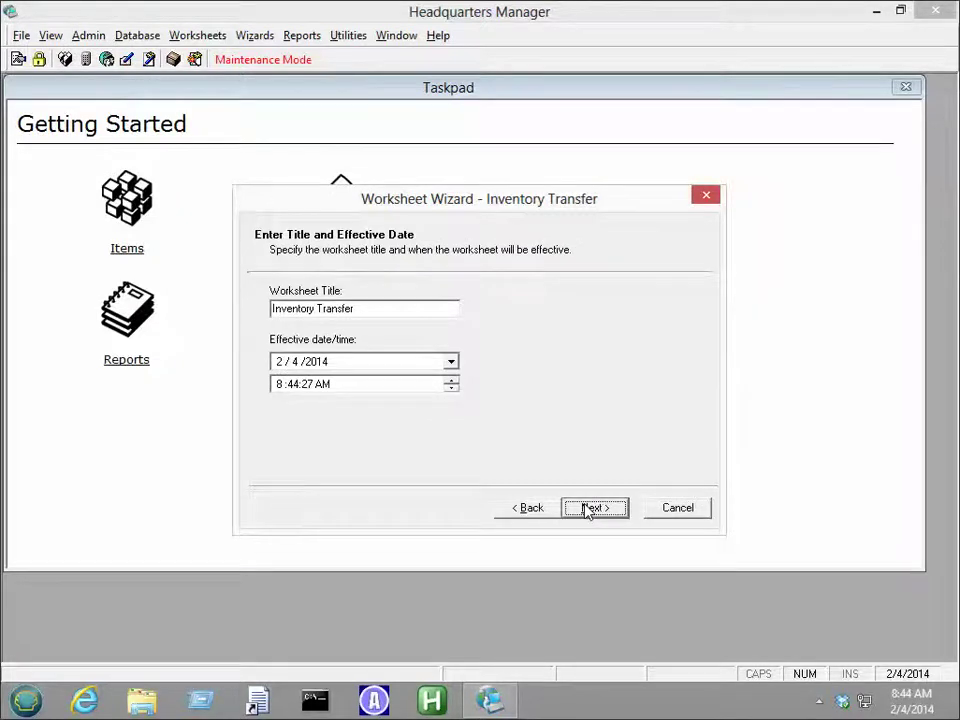
pyautogui.click(591, 508)
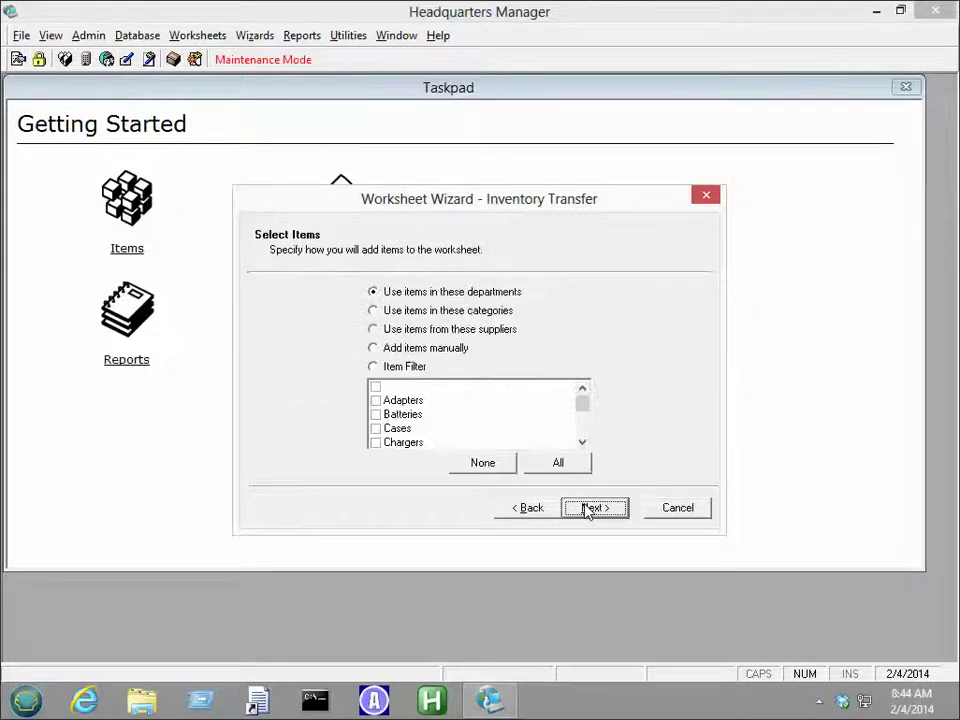
pyautogui.click(445, 349)
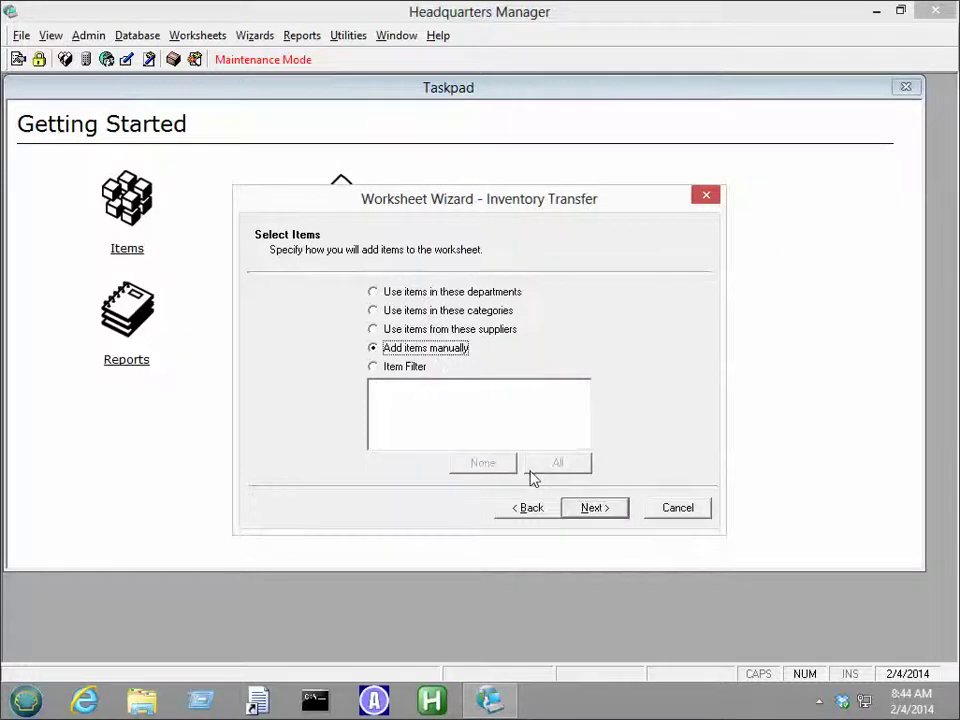
pyautogui.click(593, 508)
pyautogui.click(589, 507)
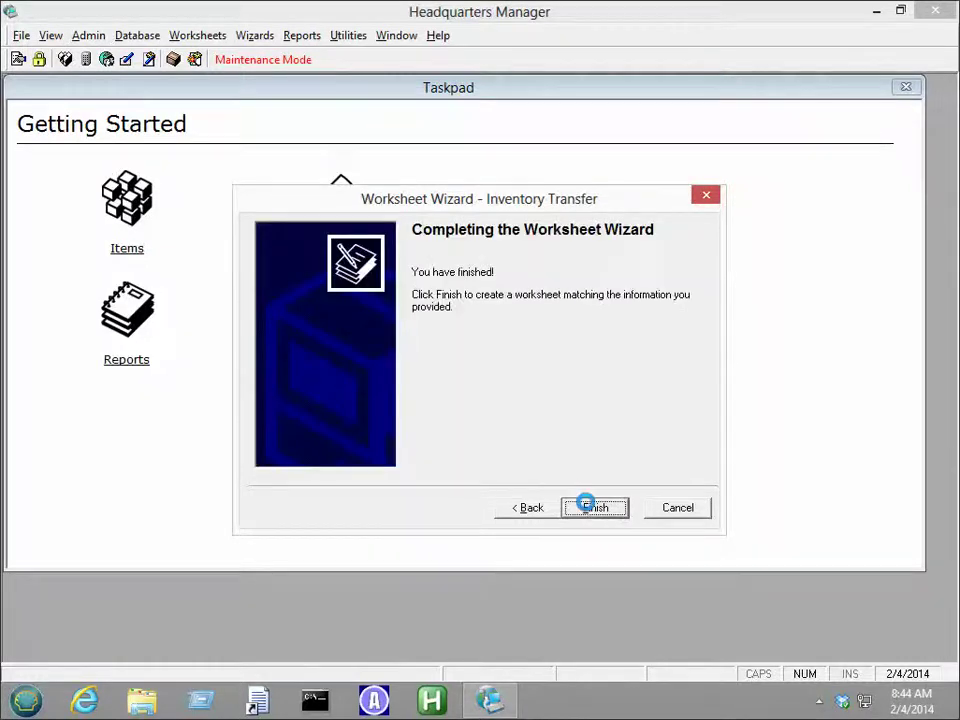
pyautogui.click(580, 425)
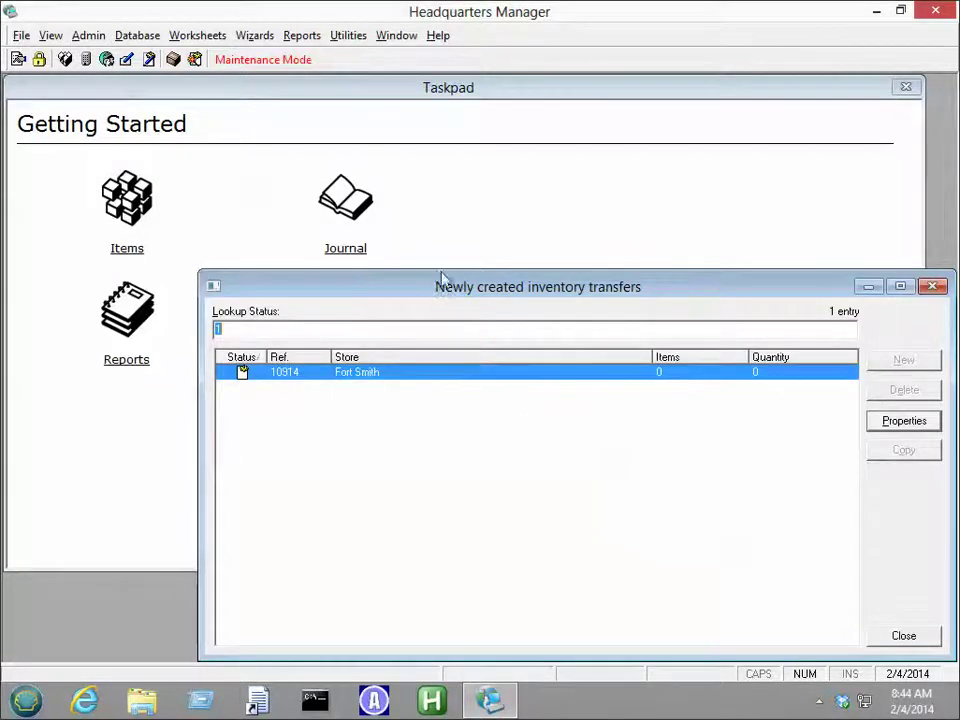
# - Open transfer worksheet 10914 and show its item contents
pyautogui.moveTo(447, 287); pyautogui.dragTo(387, 183)
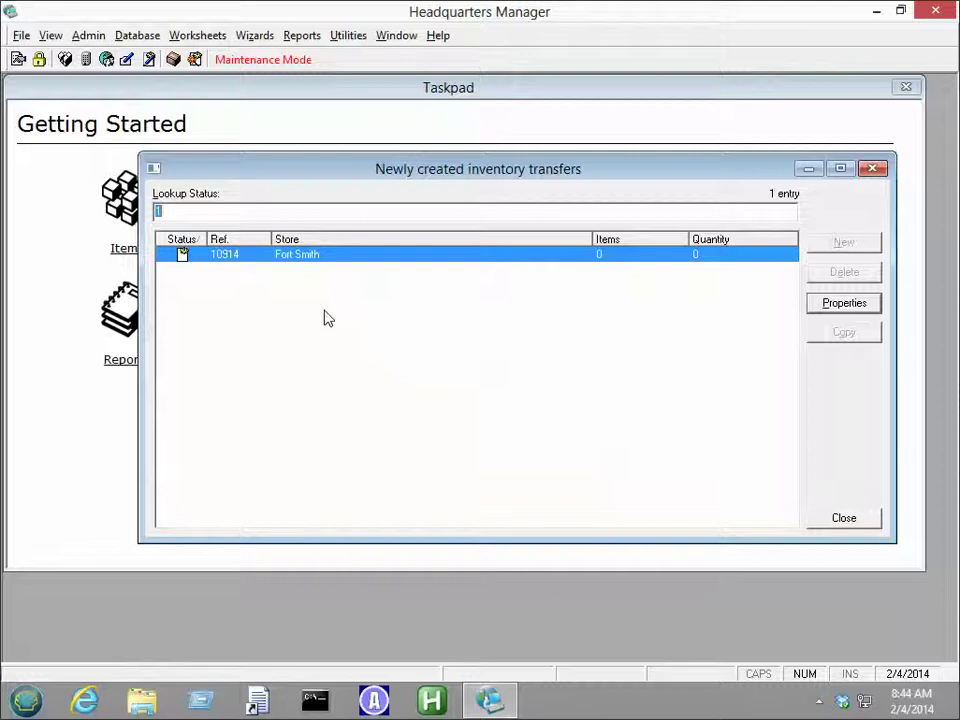
pyautogui.doubleClick(380, 256)
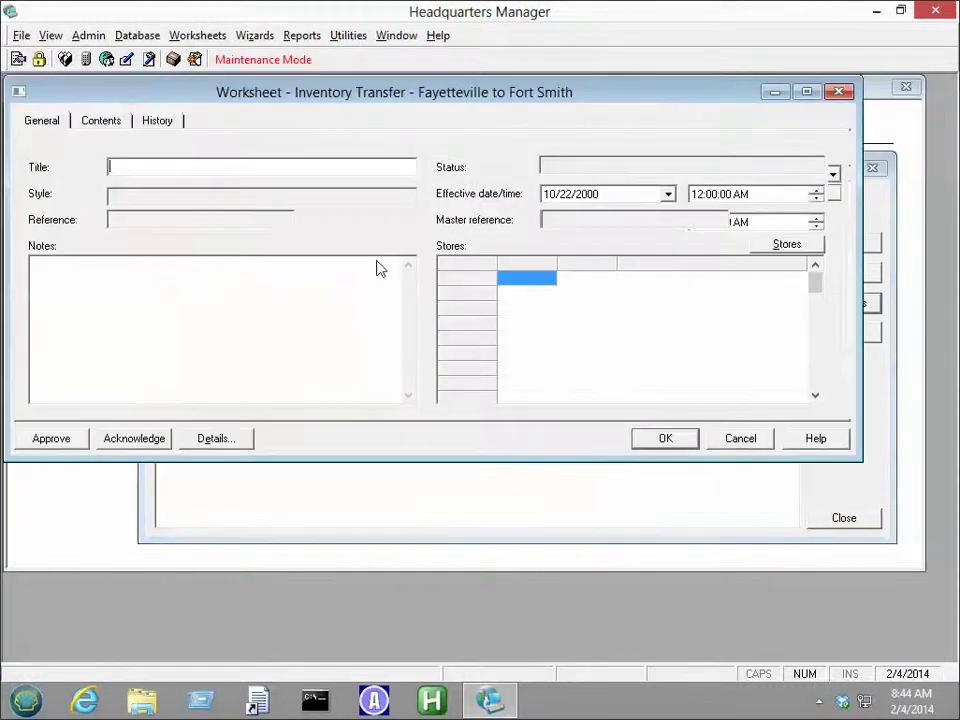
pyautogui.click(114, 123)
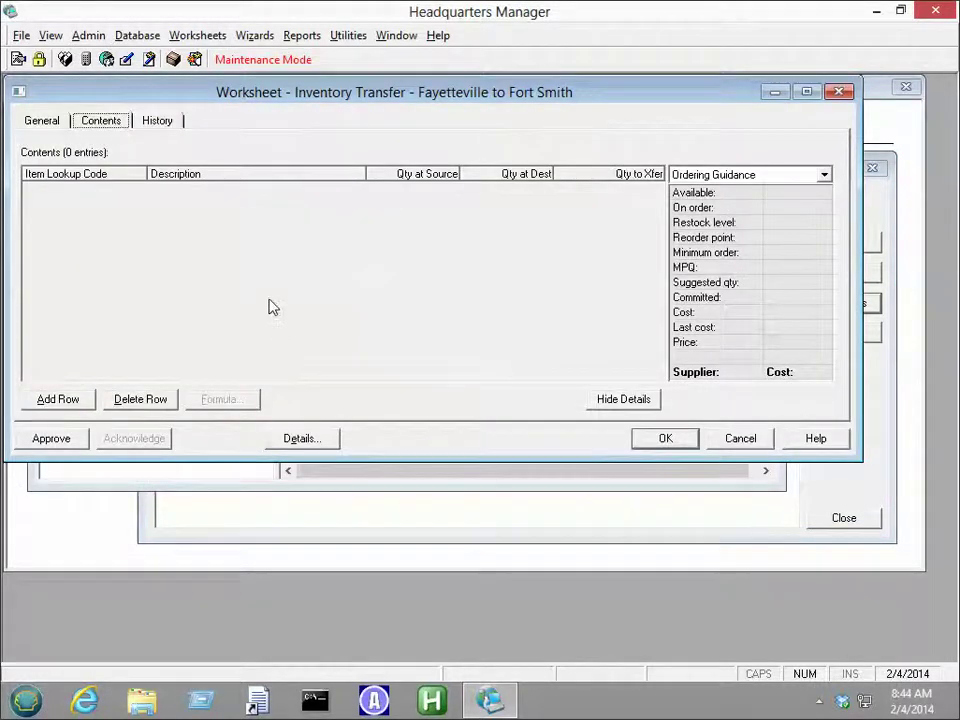
pyautogui.rightClick(277, 260)
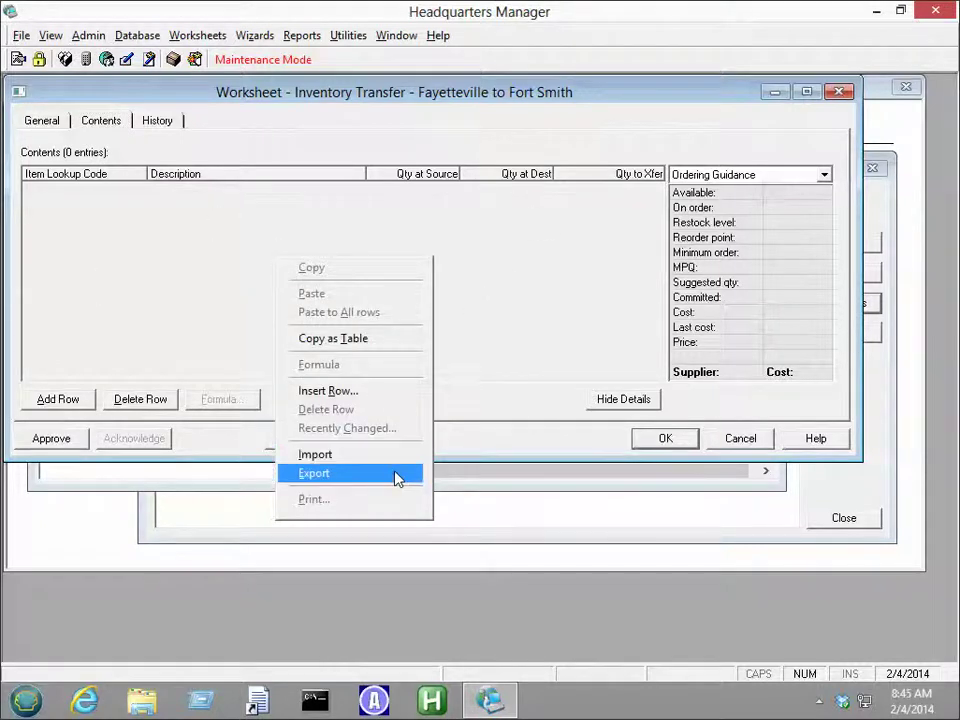
pyautogui.click(137, 293)
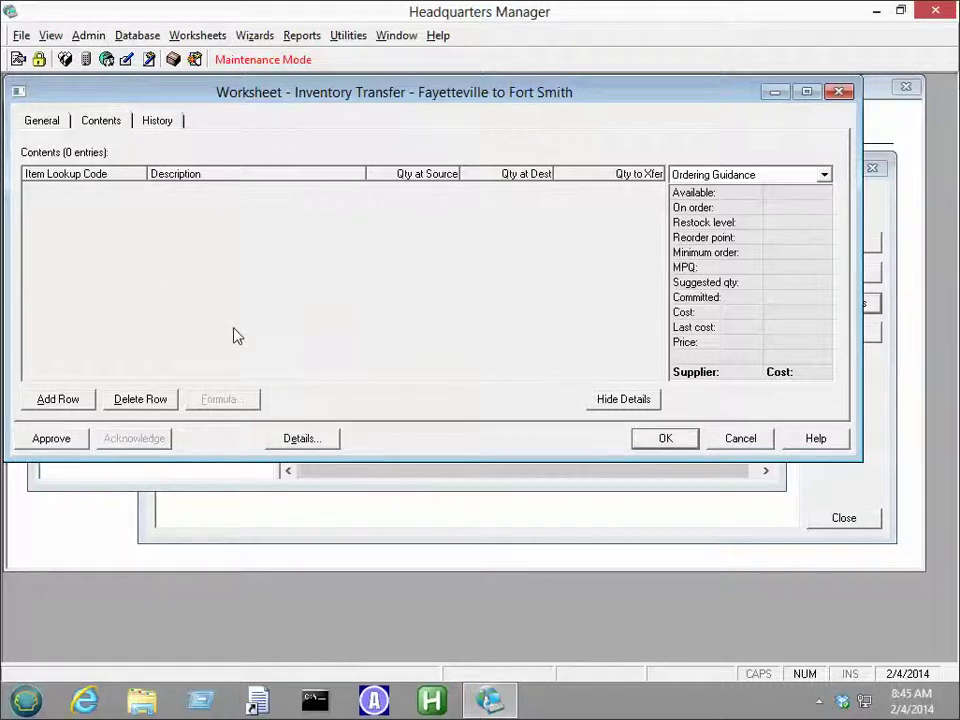
# - Add item 300816-OLD (Kanger T3 BCC Clearomizer Pink) with transfer quantity 1
pyautogui.click(64, 399)
pyautogui.click(432, 323)
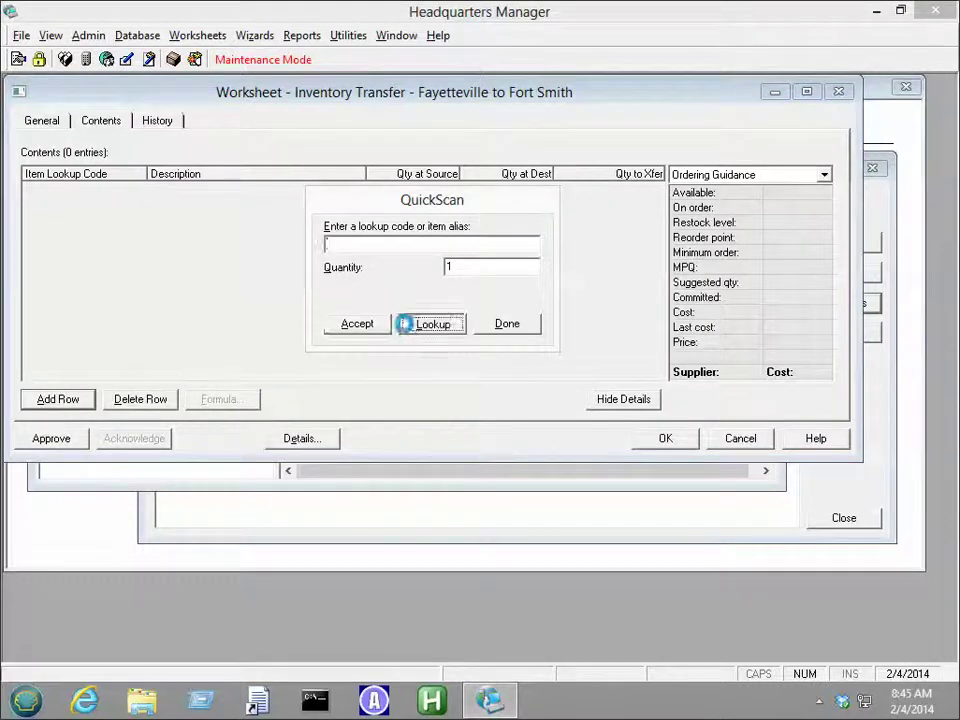
pyautogui.click(405, 327)
pyautogui.doubleClick(405, 327)
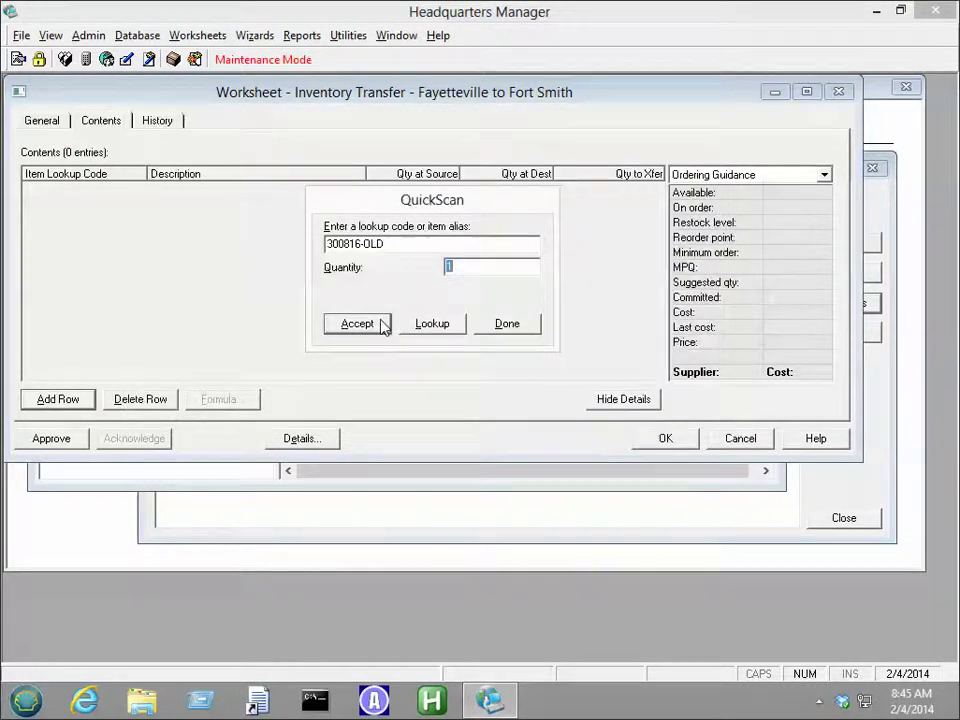
pyautogui.click(355, 324)
pyautogui.click(510, 325)
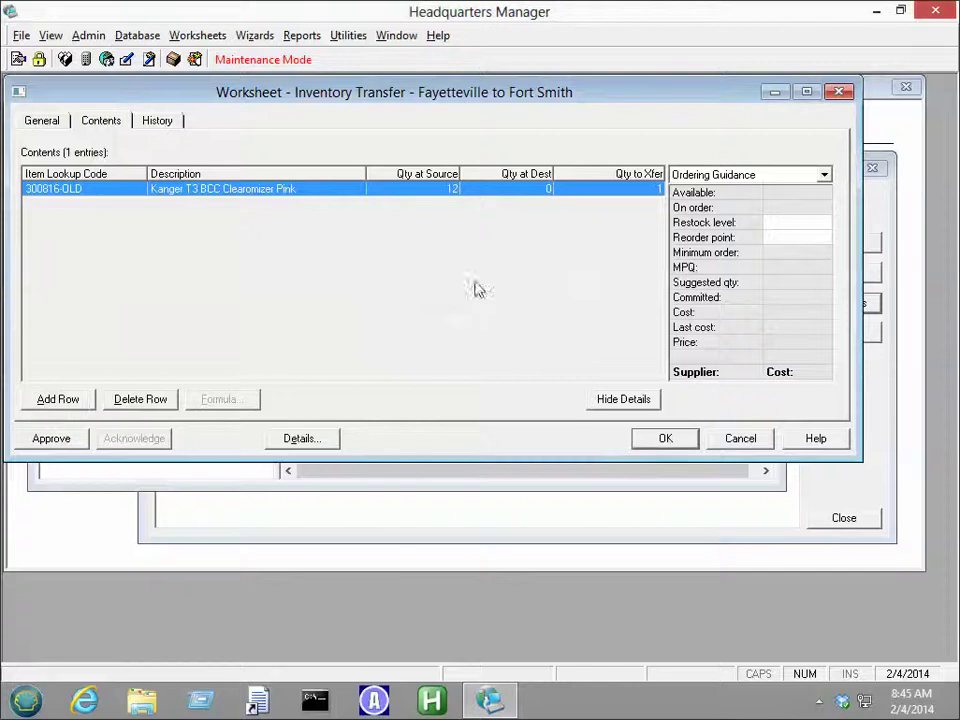
# - Export the item grid as comma-delimited text to 'test export' on the Desktop
pyautogui.rightClick(459, 279)
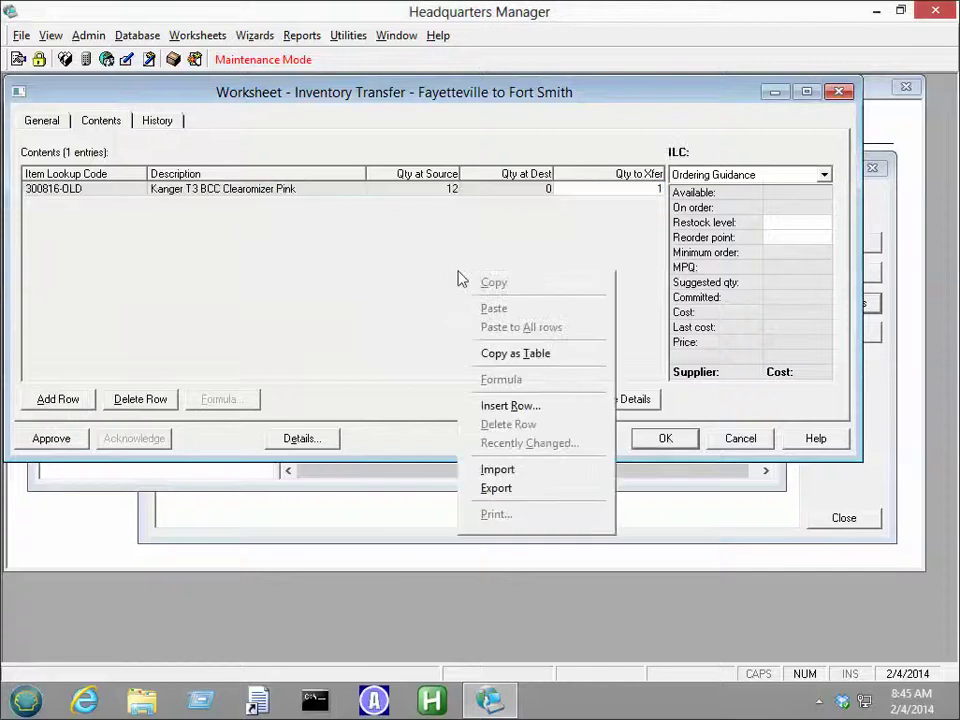
pyautogui.click(514, 490)
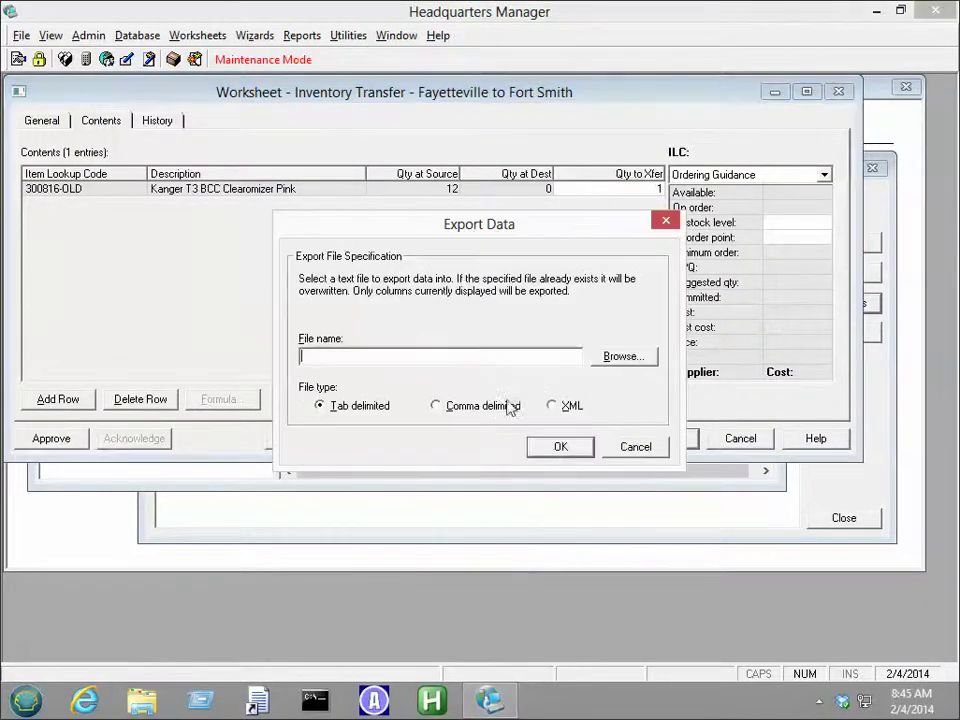
pyautogui.click(489, 410)
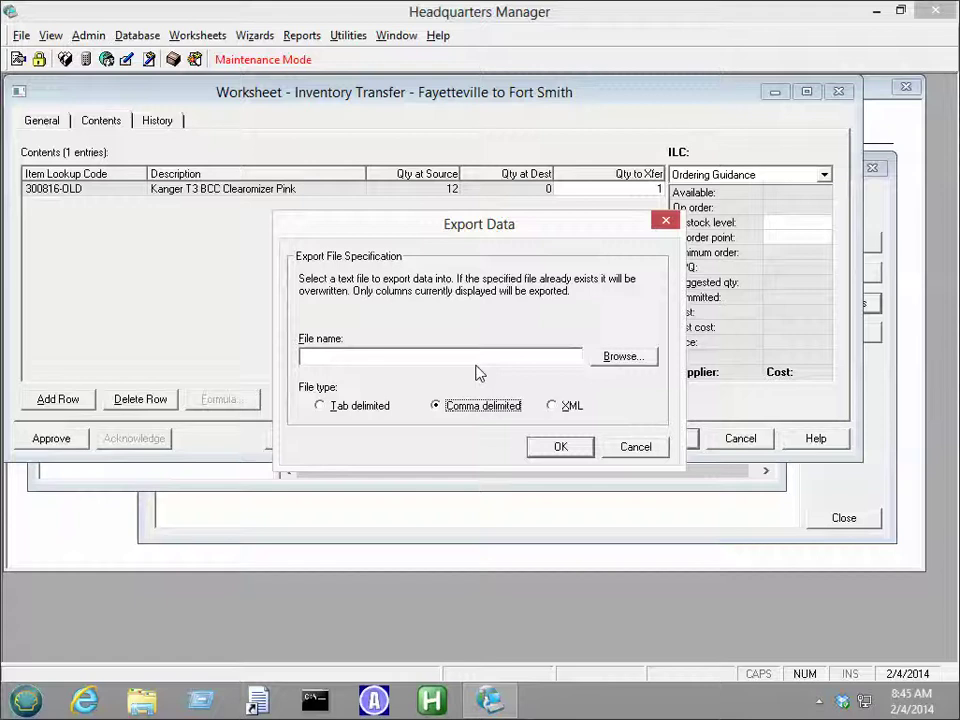
pyautogui.click(603, 364)
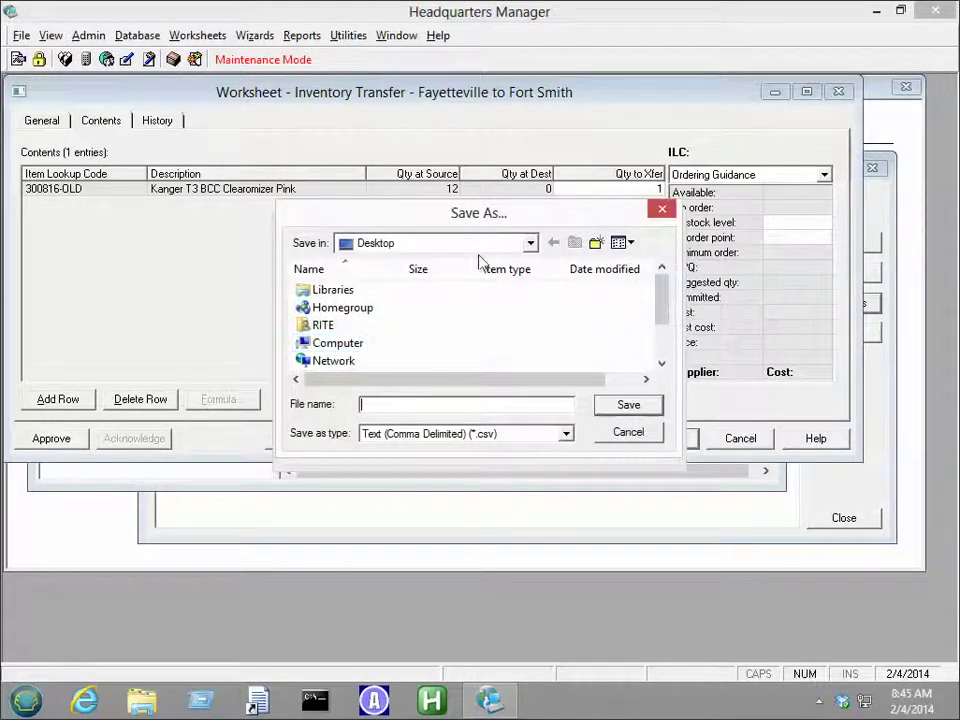
pyautogui.write('test export')
pyautogui.press('Return')
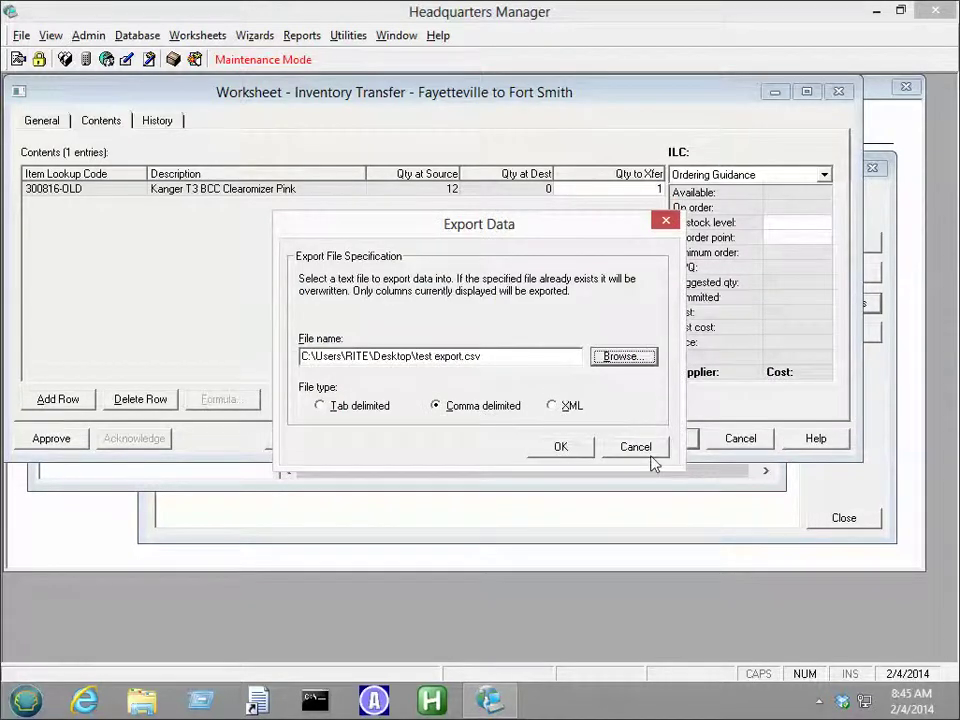
pyautogui.click(650, 454)
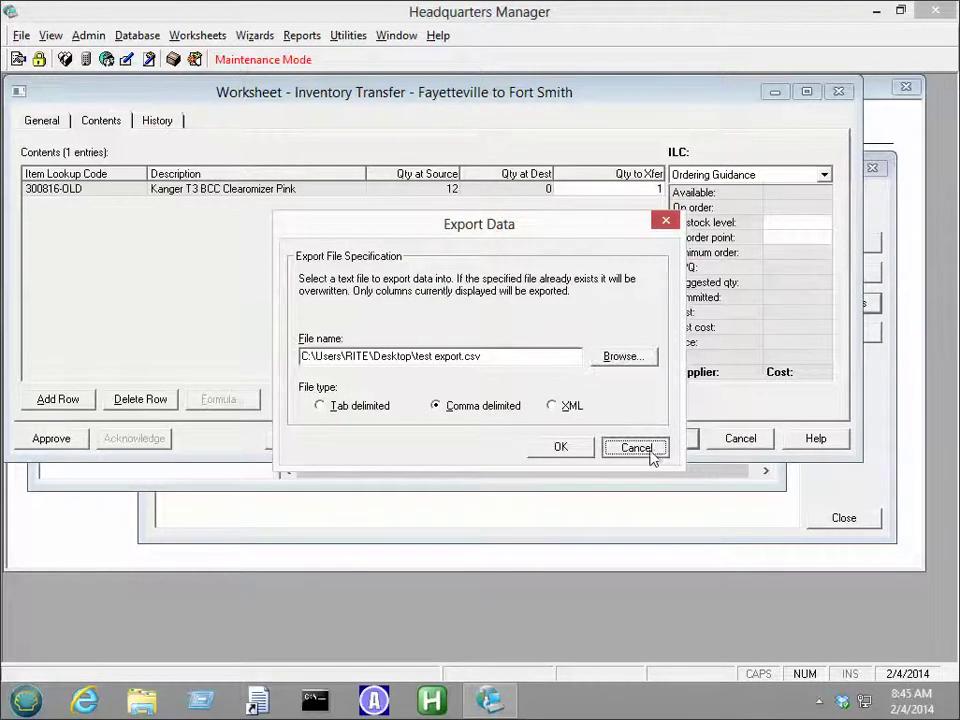
pyautogui.click(556, 448)
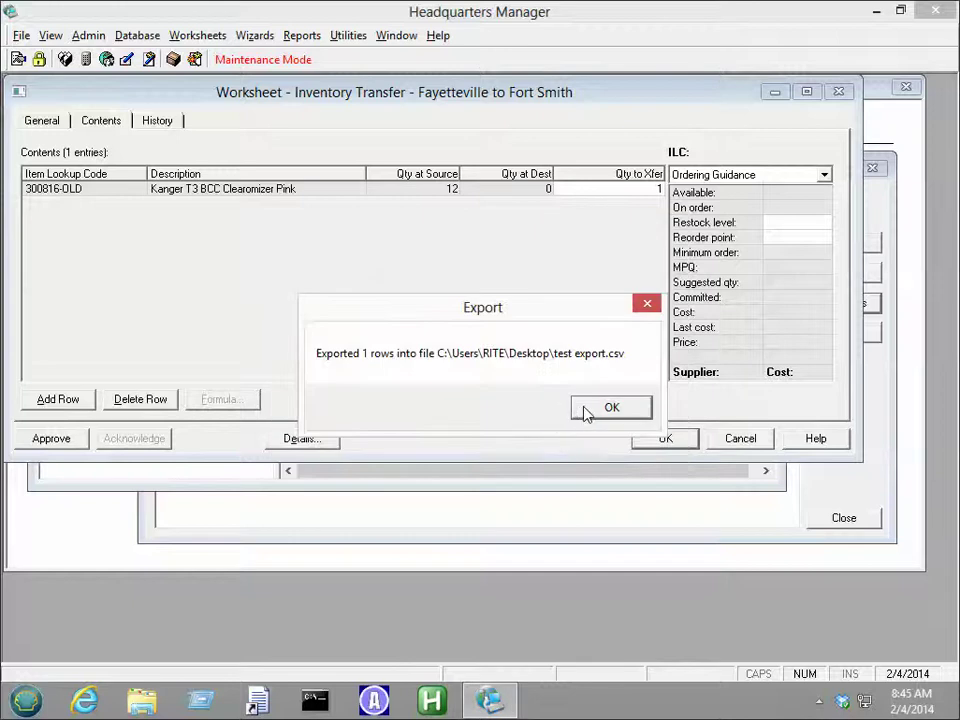
pyautogui.click(588, 412)
# - Show the desktop and open test export.csv for editing
pyautogui.rightClick(568, 686)
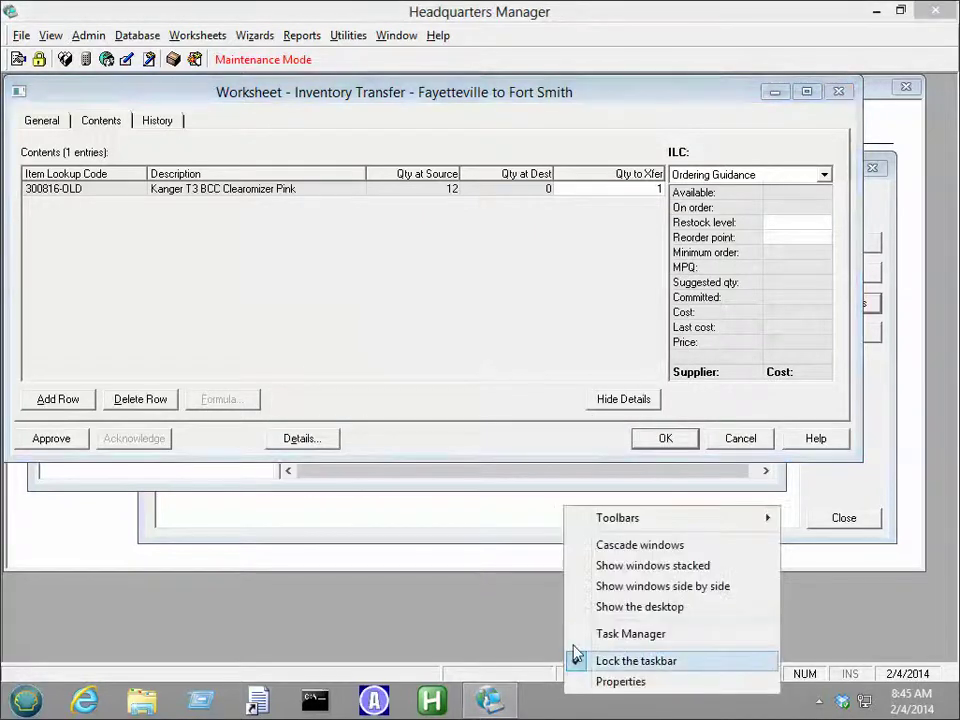
pyautogui.click(606, 607)
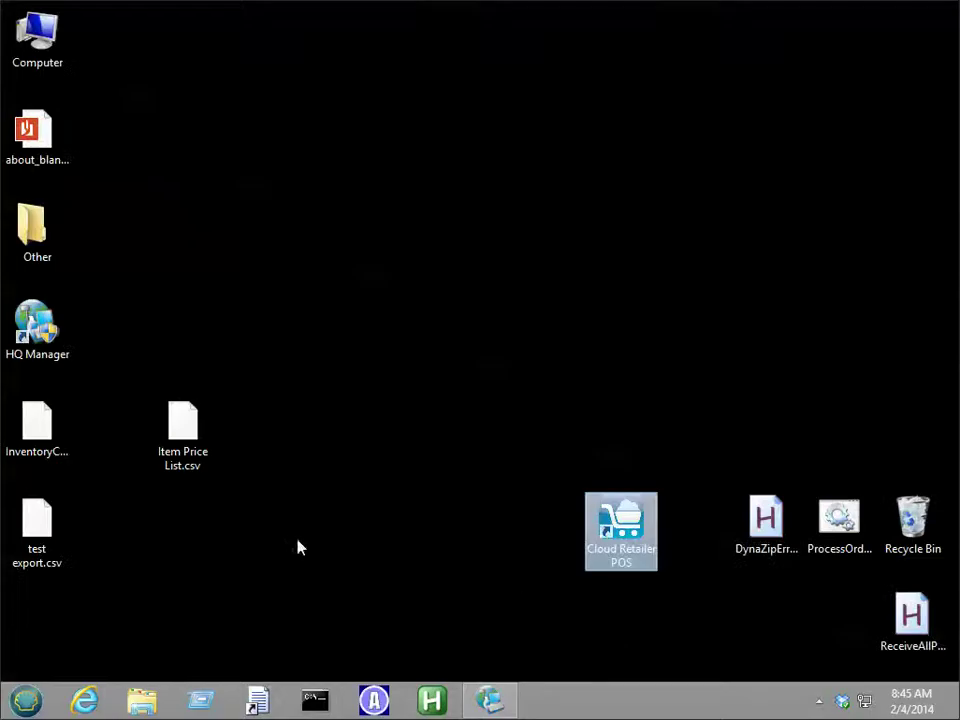
pyautogui.click(50, 512)
pyautogui.rightClick(50, 512)
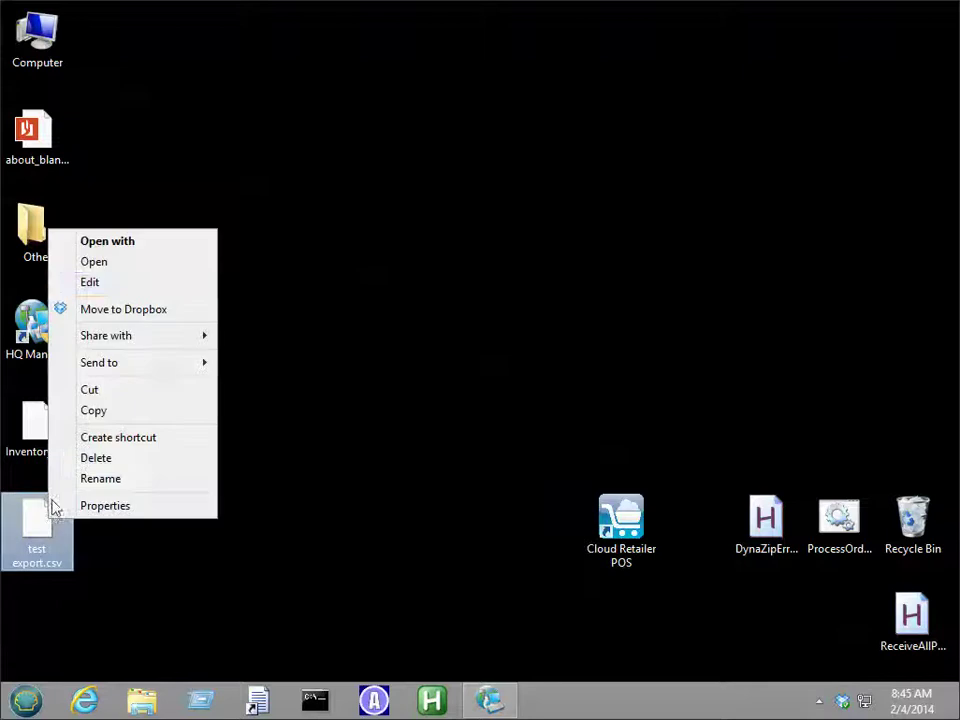
pyautogui.click(133, 284)
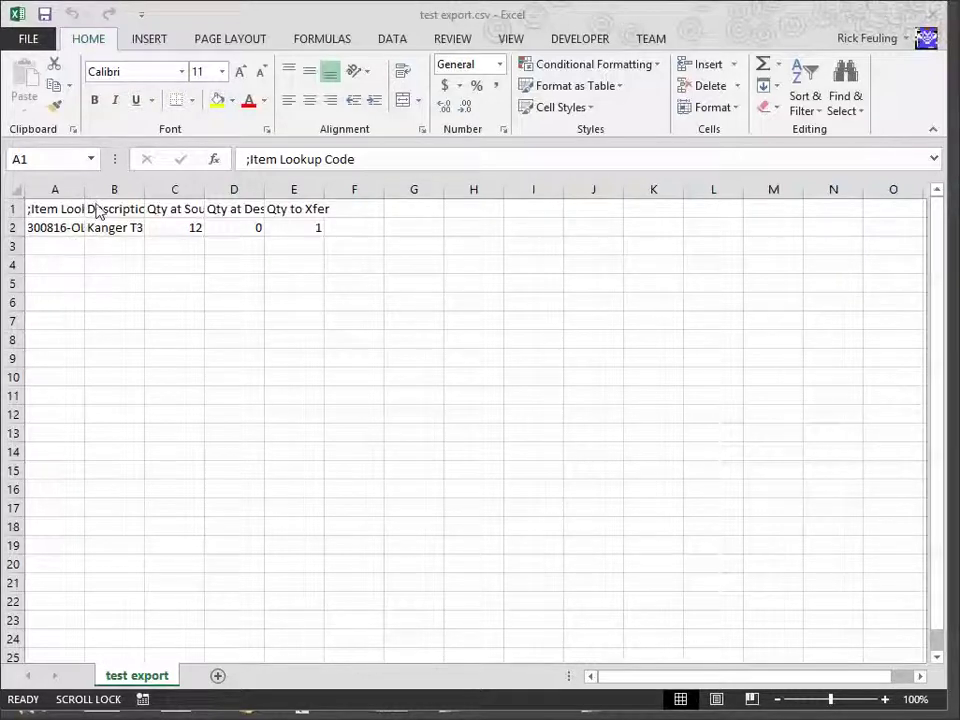
# - Widen columns A to D so lookup codes, Description, Qty at Source and Qty at Dest read fully
pyautogui.moveTo(85, 191); pyautogui.dragTo(176, 191)
pyautogui.moveTo(235, 190); pyautogui.dragTo(300, 190)
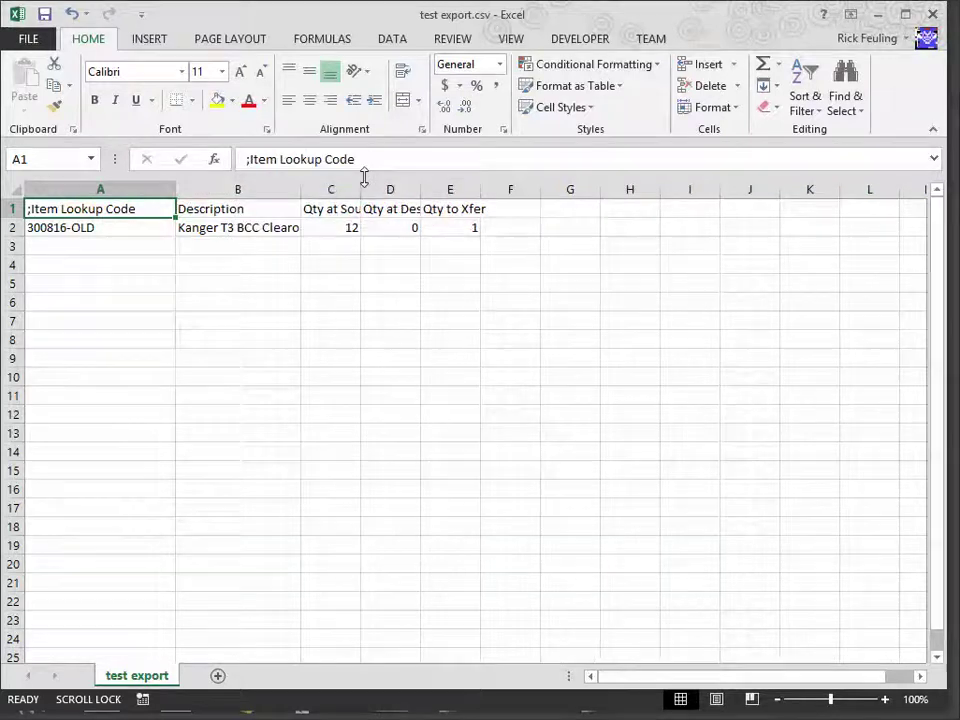
pyautogui.moveTo(361, 184); pyautogui.dragTo(384, 184)
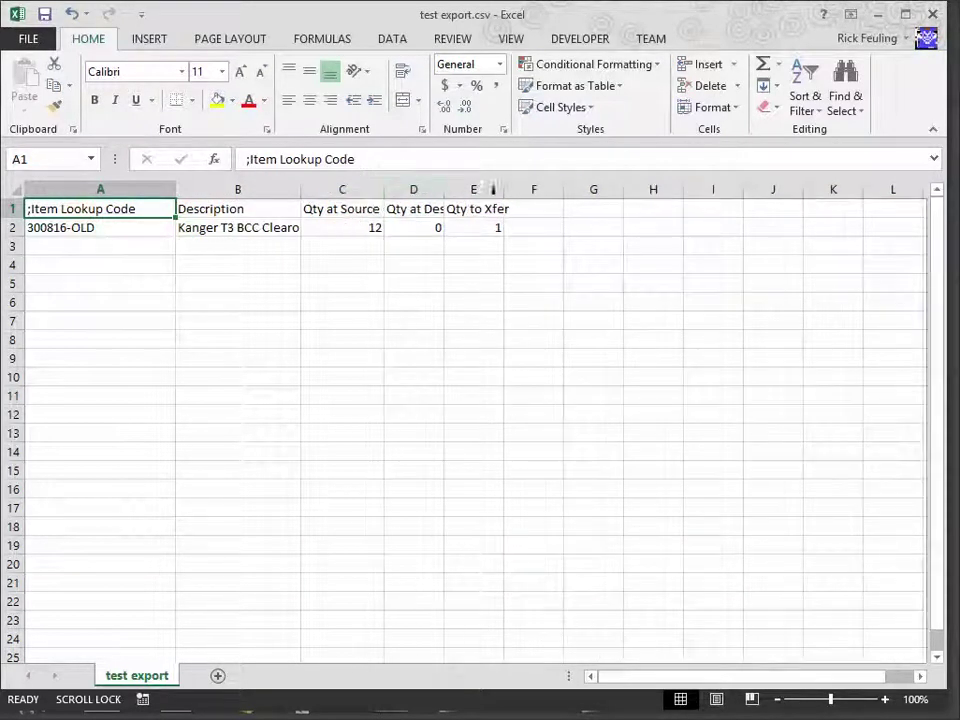
pyautogui.moveTo(445, 186); pyautogui.dragTo(523, 186)
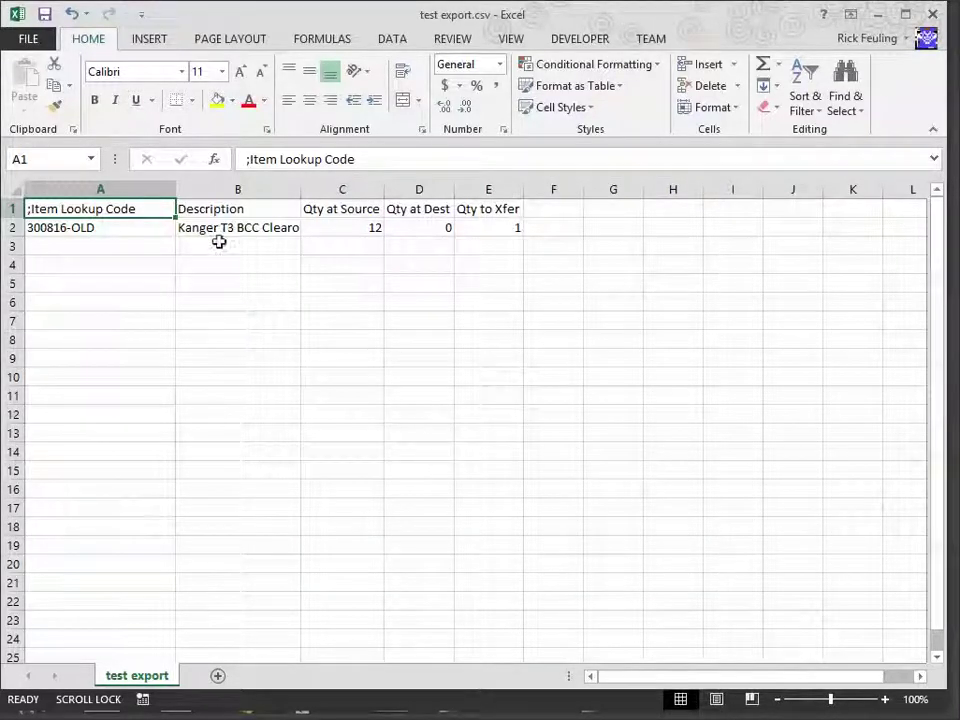
pyautogui.moveTo(223, 250); pyautogui.dragTo(433, 243)
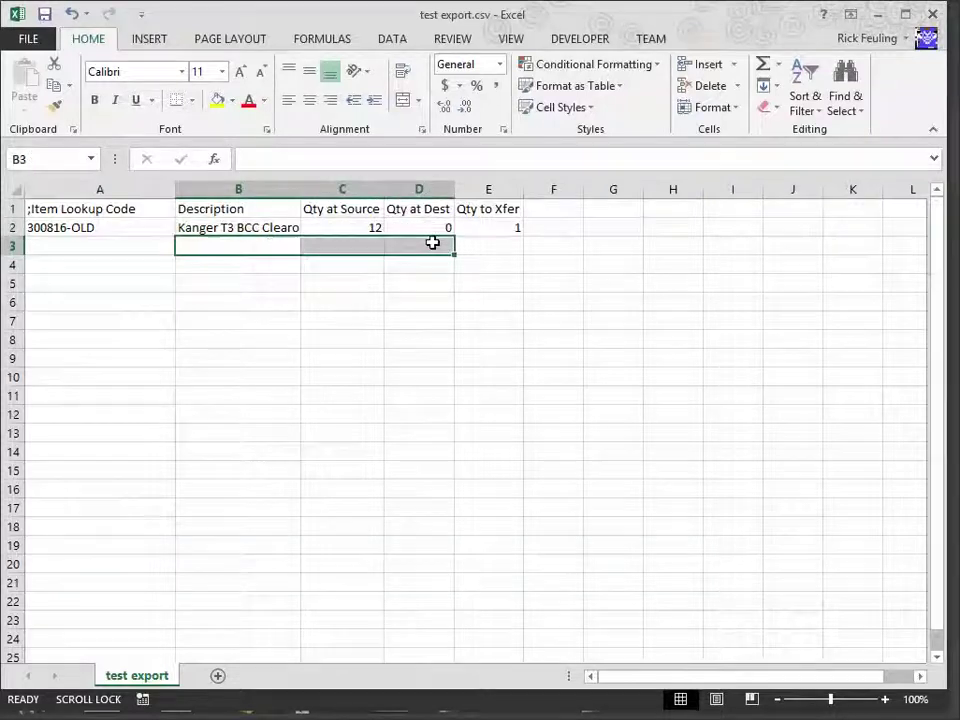
pyautogui.click(365, 246)
pyautogui.click(411, 242)
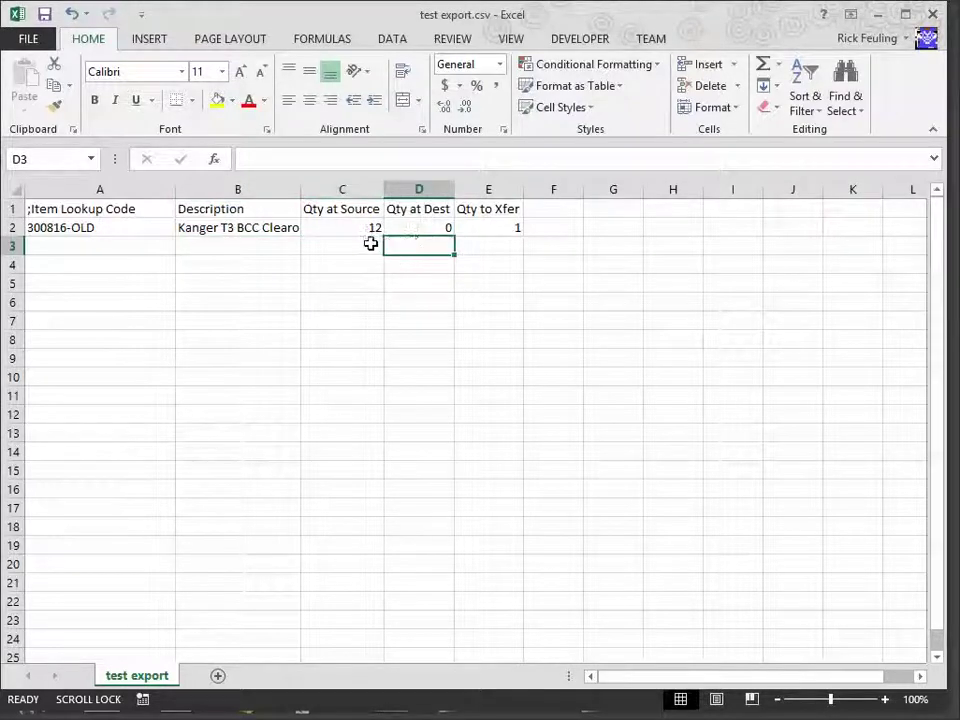
pyautogui.click(372, 242)
pyautogui.click(407, 242)
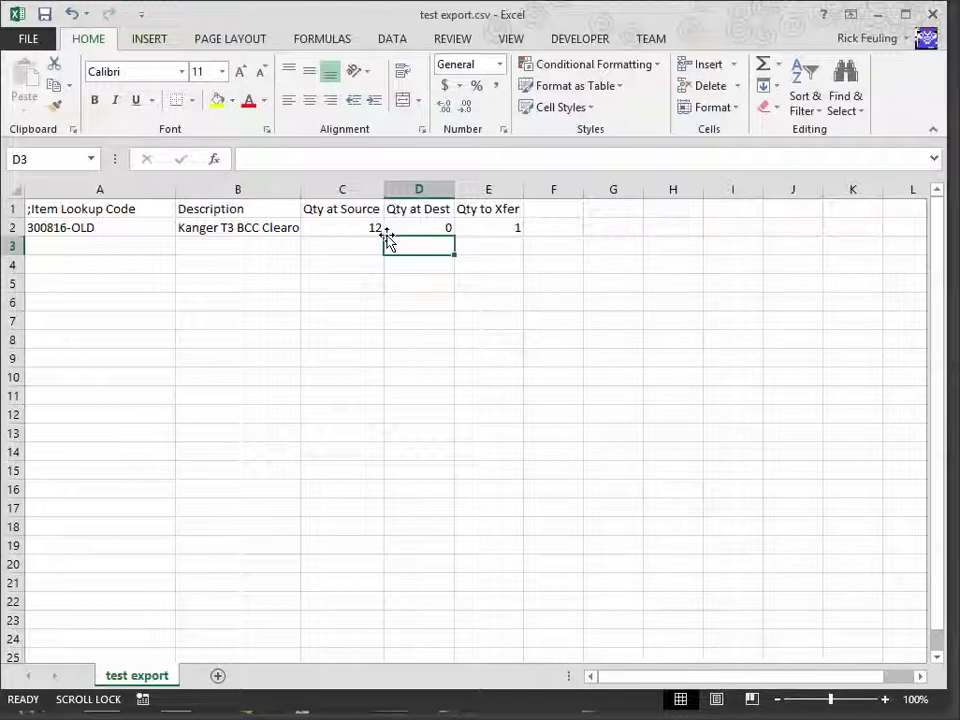
pyautogui.click(489, 245)
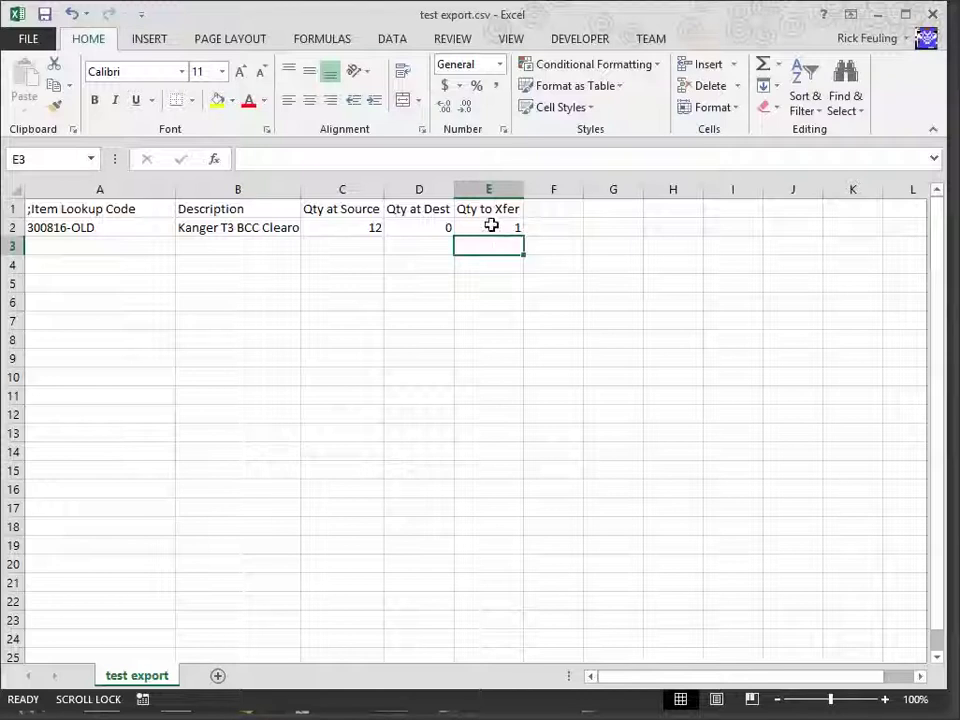
pyautogui.click(111, 250)
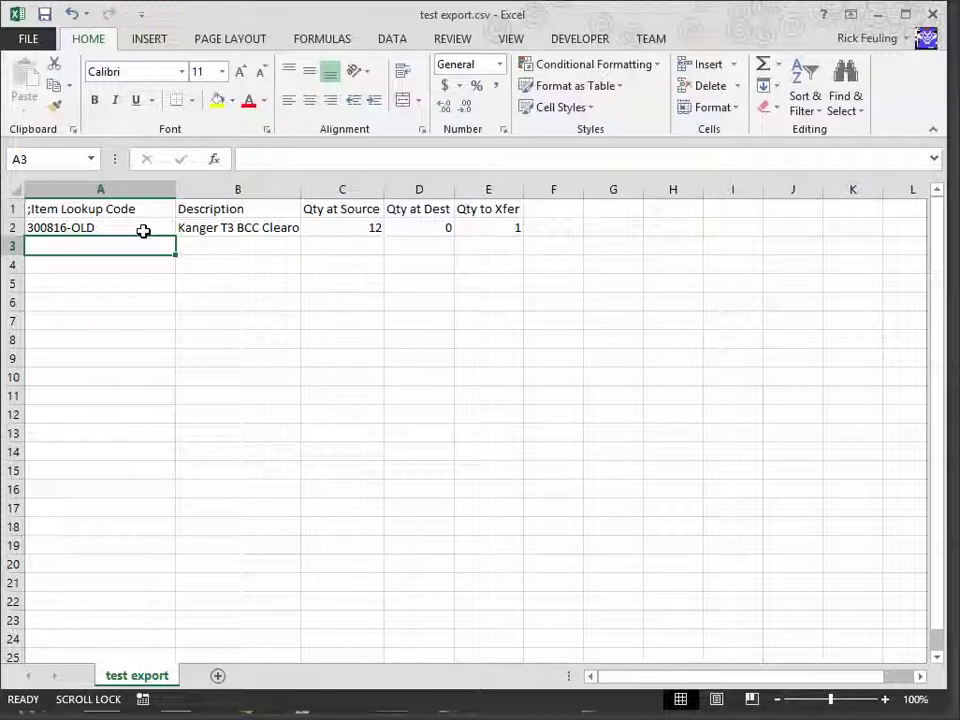
# - Look at the Data tab's Get External Data options without using them, then select cell A2
pyautogui.click(407, 38)
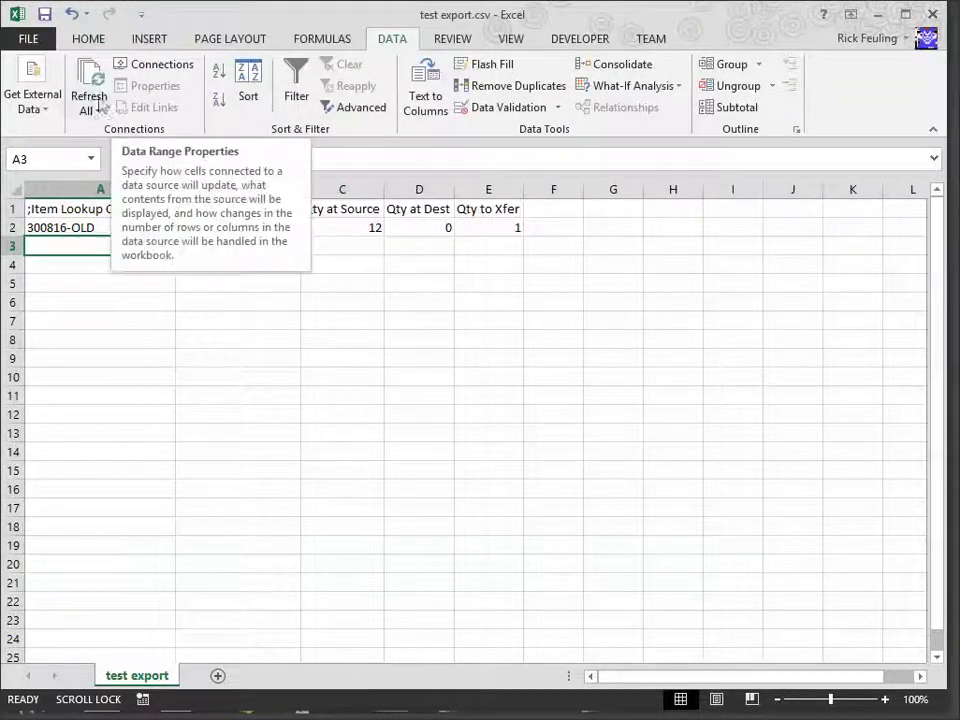
pyautogui.click(30, 100)
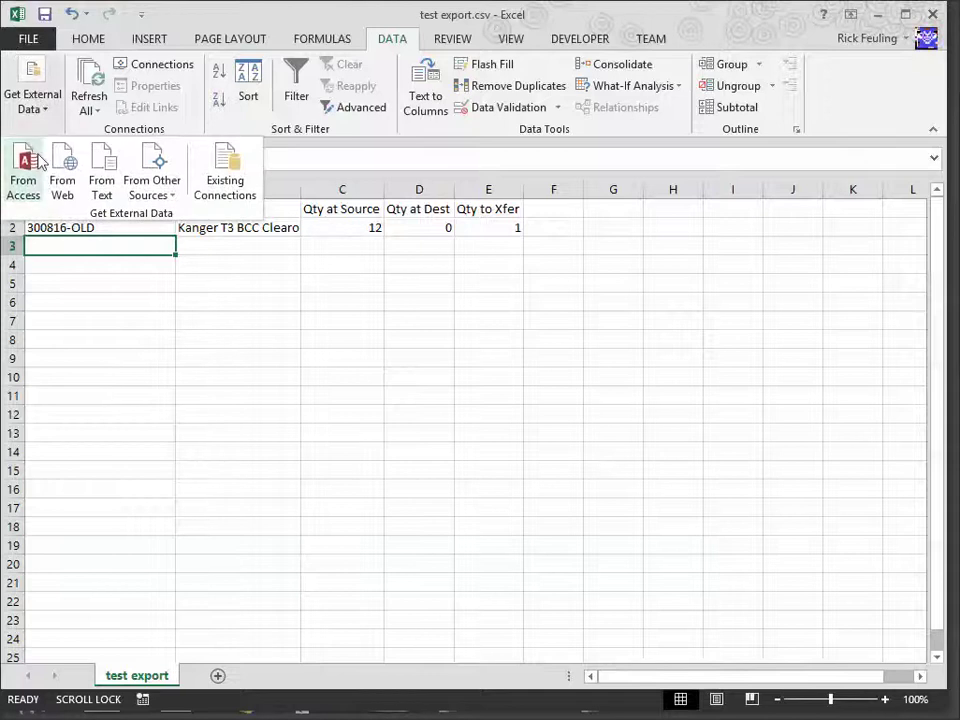
pyautogui.click(85, 244)
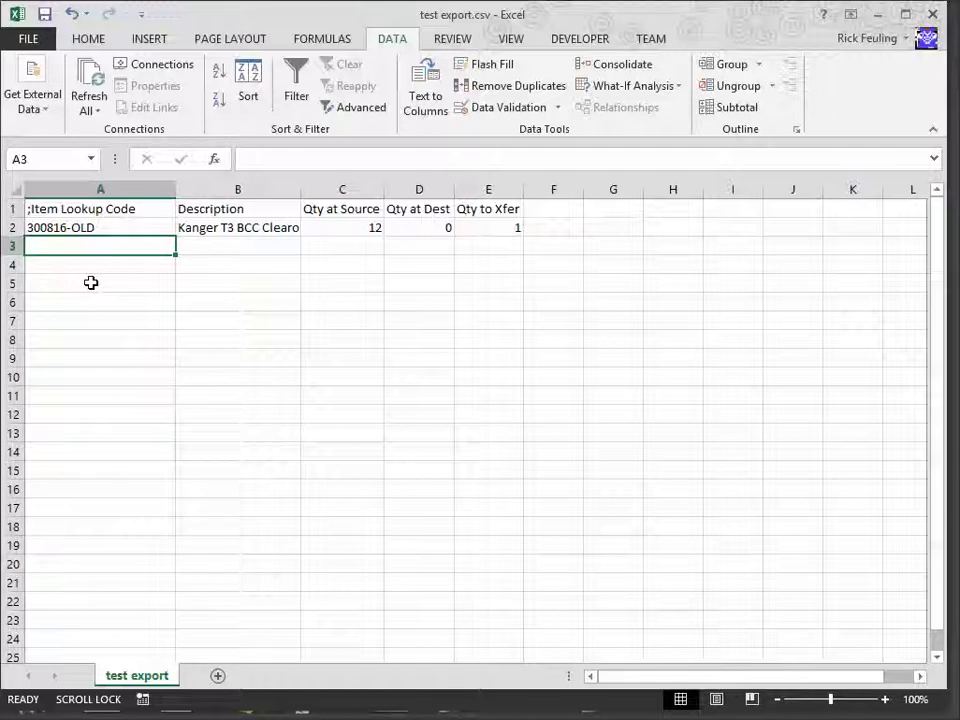
pyautogui.click(114, 224)
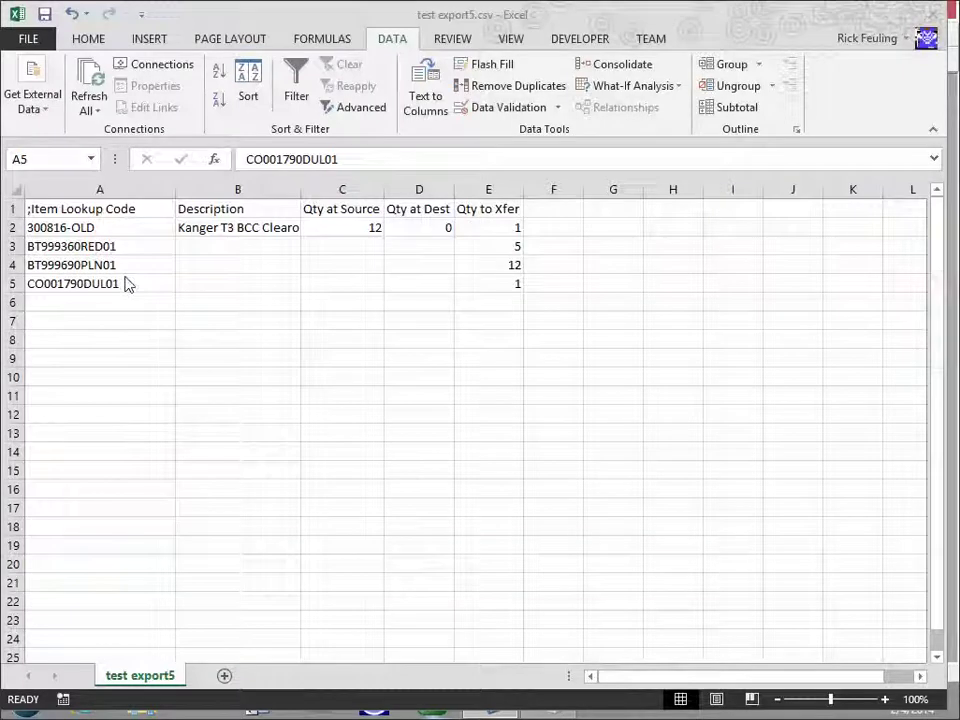
# - Check the Desktop location in Save As, then cancel without saving
pyautogui.click(34, 38)
pyautogui.click(38, 38)
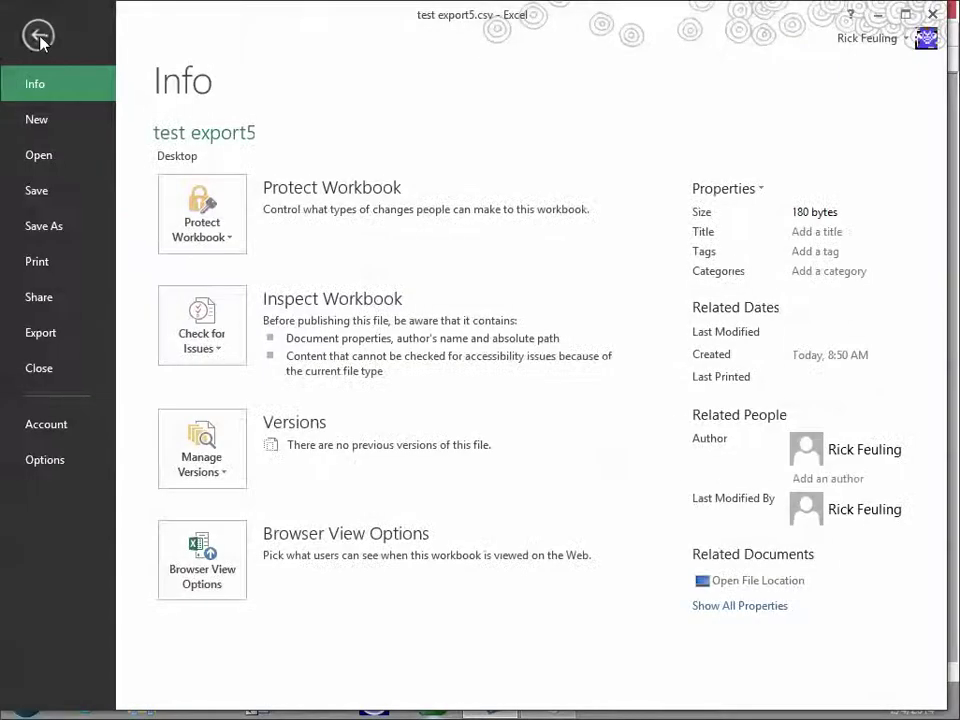
pyautogui.click(50, 227)
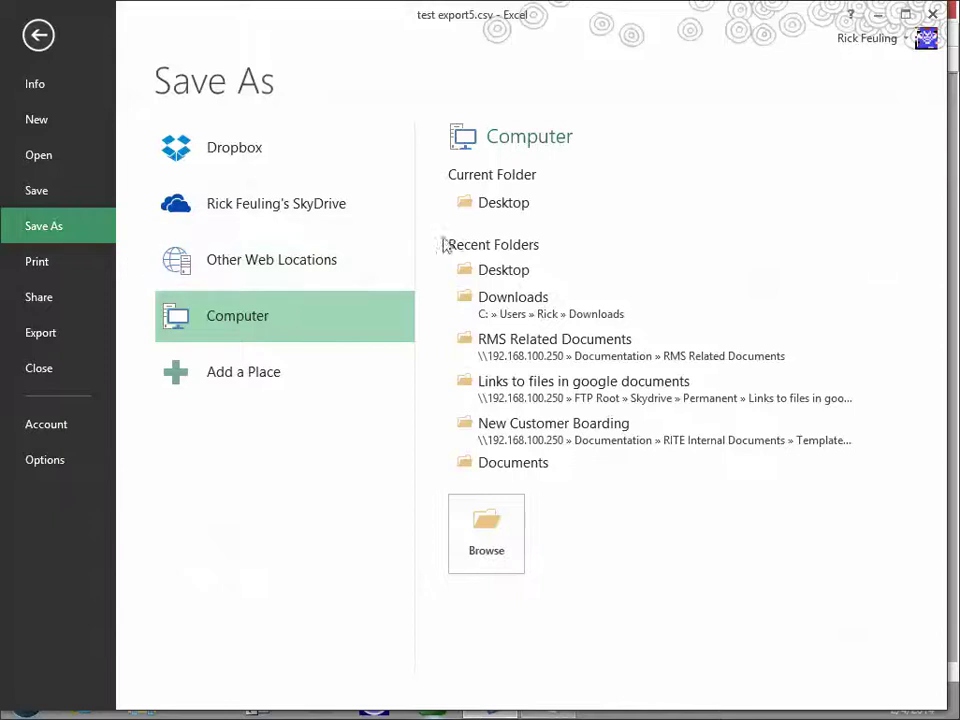
pyautogui.click(535, 202)
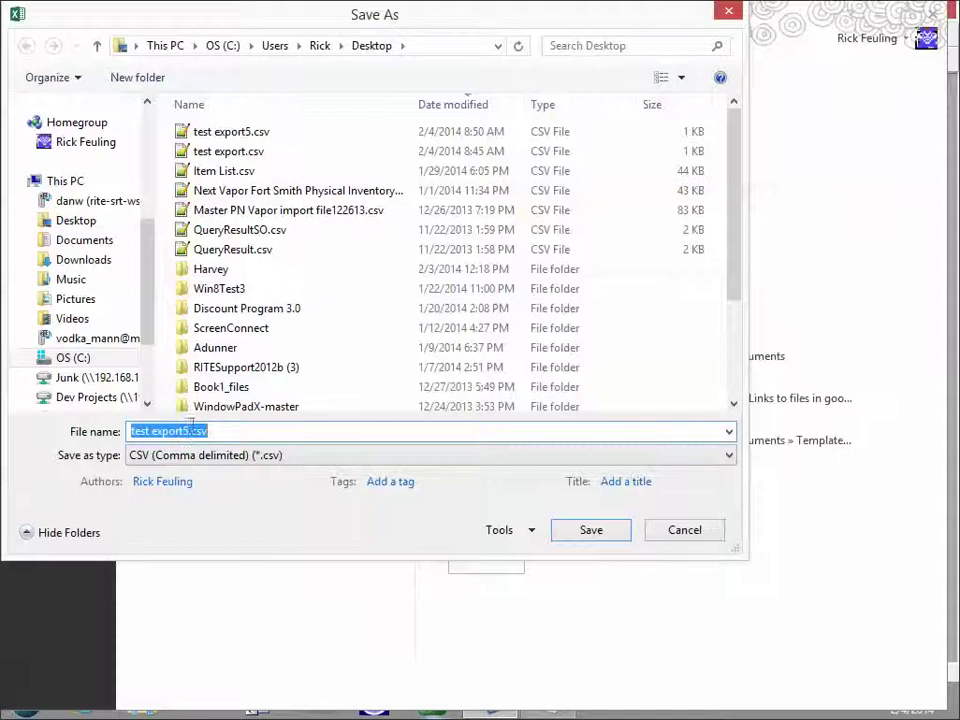
pyautogui.click(686, 532)
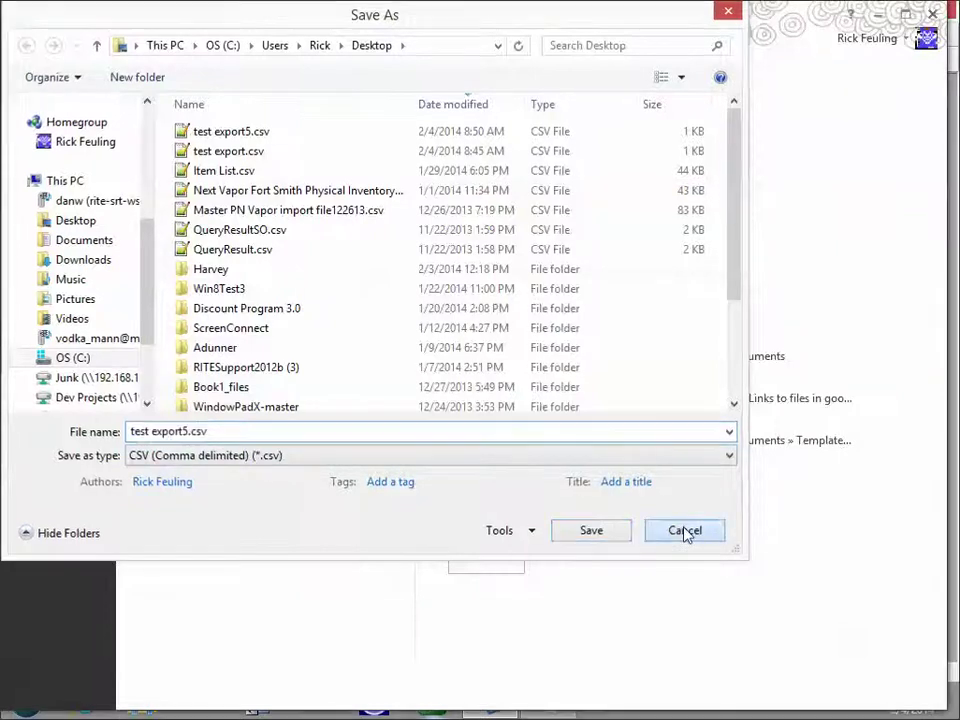
# - Import test export5.csv as comma-delimited into the Fort Smith worksheet's contents
pyautogui.click(875, 17)
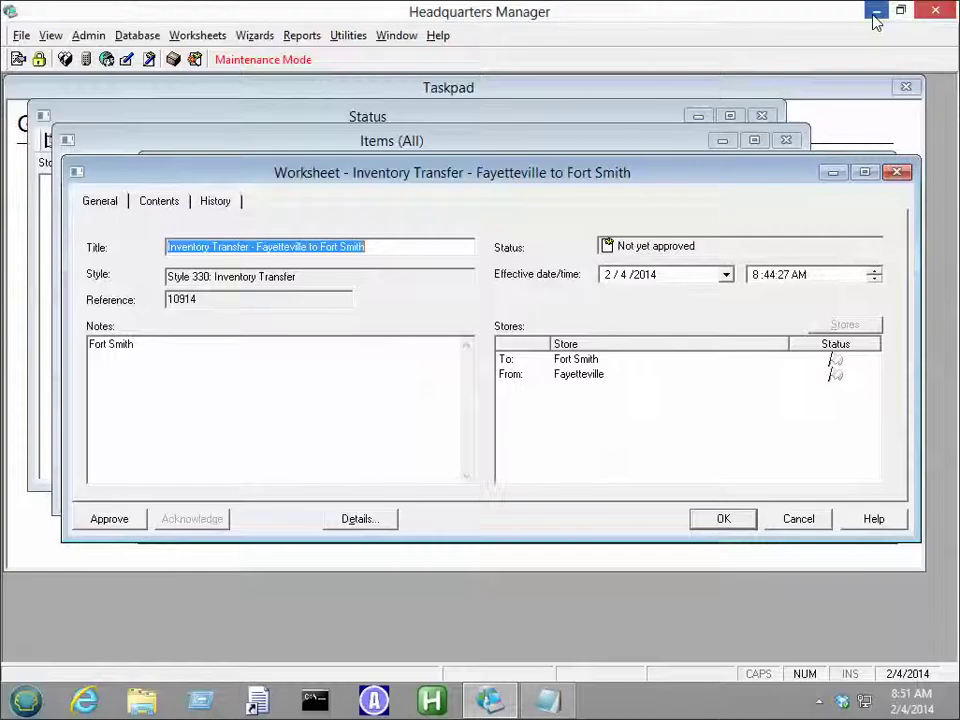
pyautogui.click(155, 202)
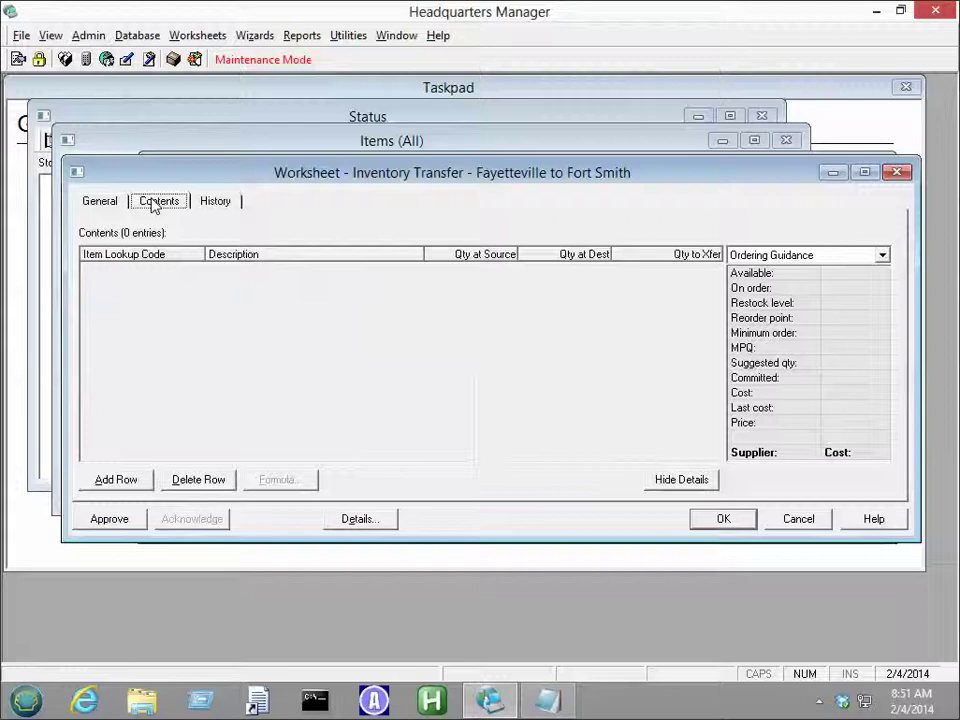
pyautogui.rightClick(189, 295)
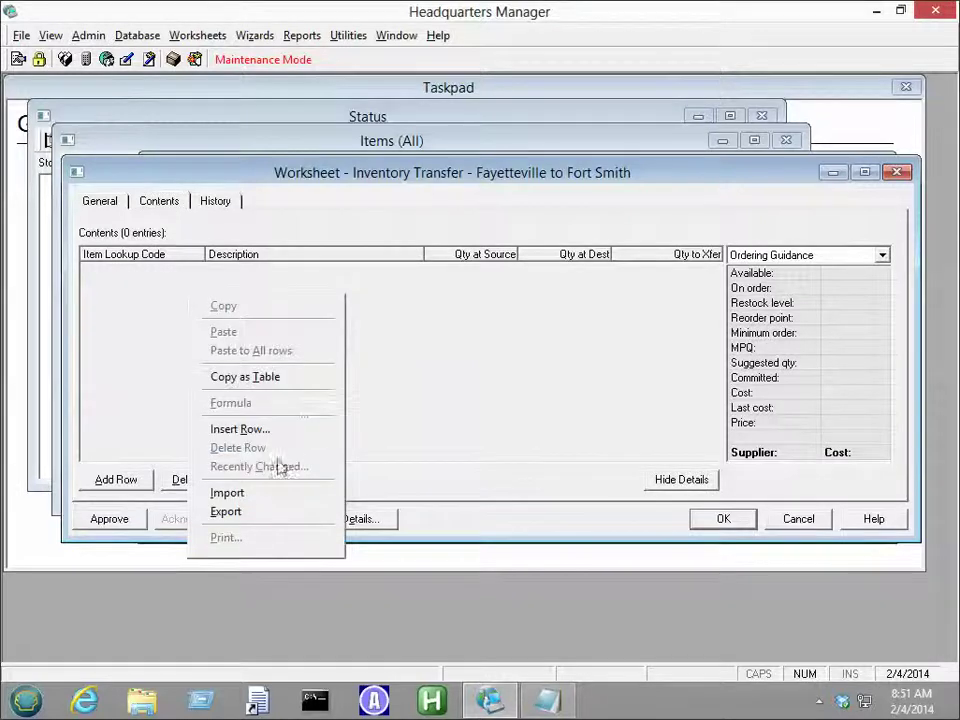
pyautogui.click(240, 493)
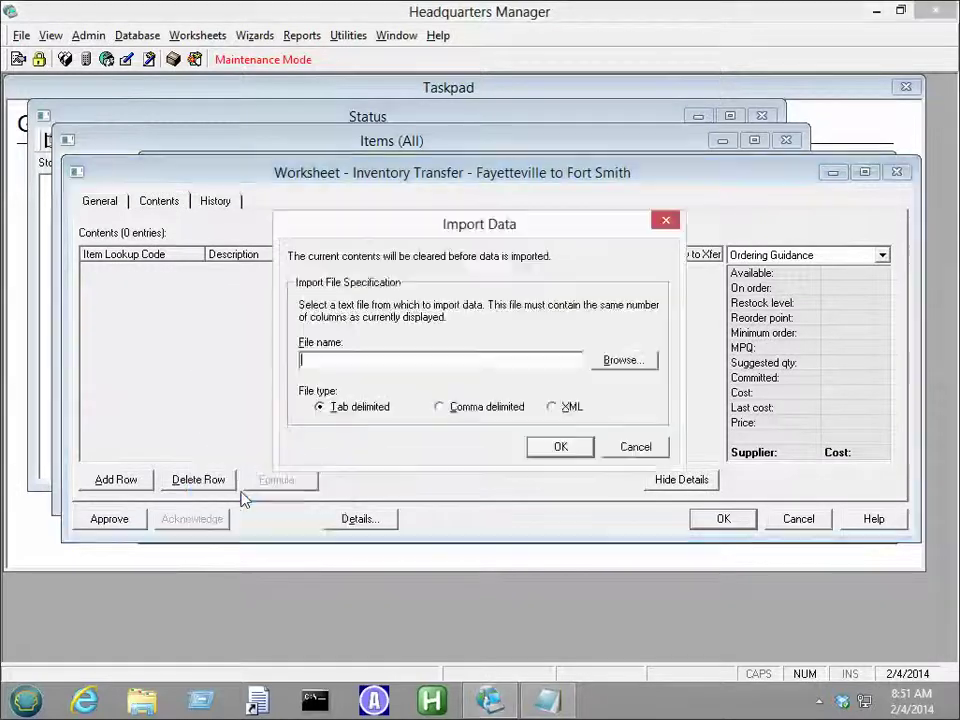
pyautogui.click(445, 408)
pyautogui.click(627, 361)
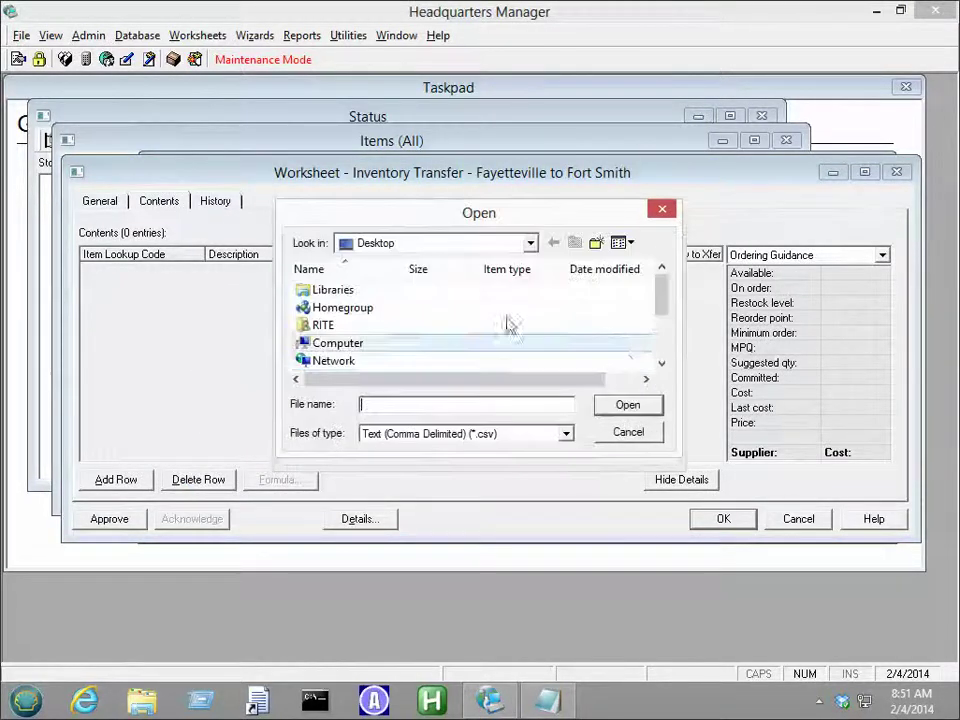
pyautogui.moveTo(663, 305); pyautogui.dragTo(660, 360)
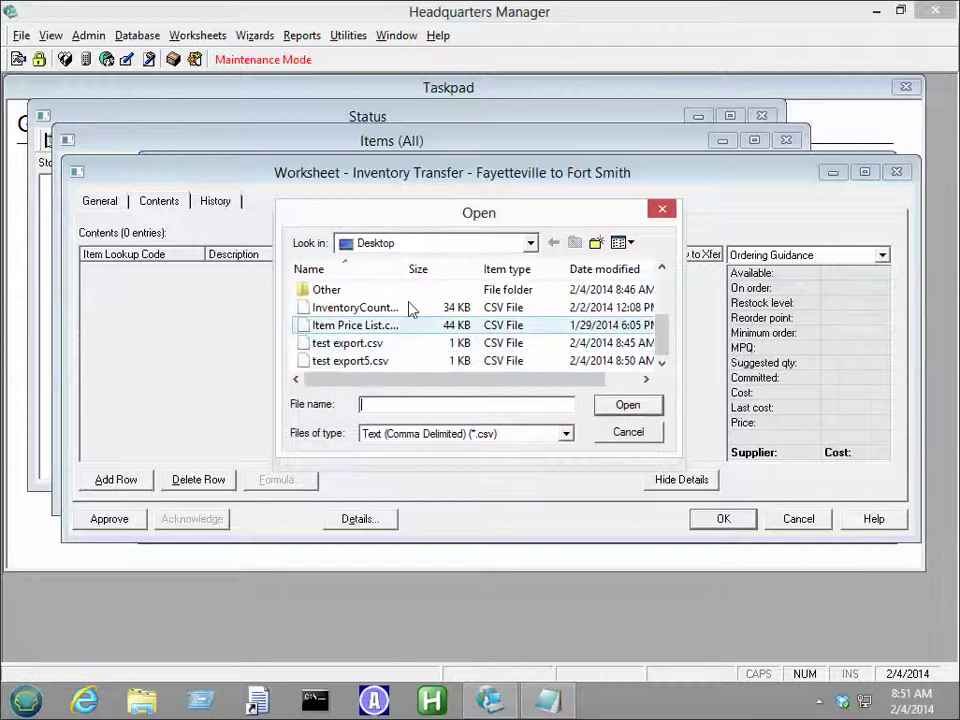
pyautogui.click(366, 364)
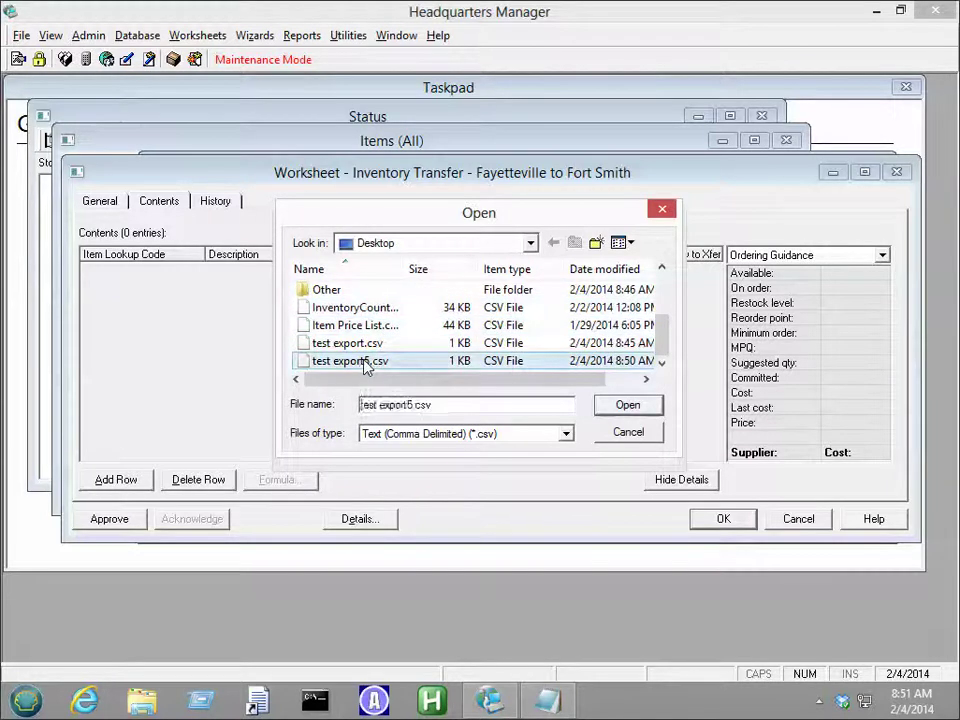
pyautogui.doubleClick(366, 364)
pyautogui.click(576, 449)
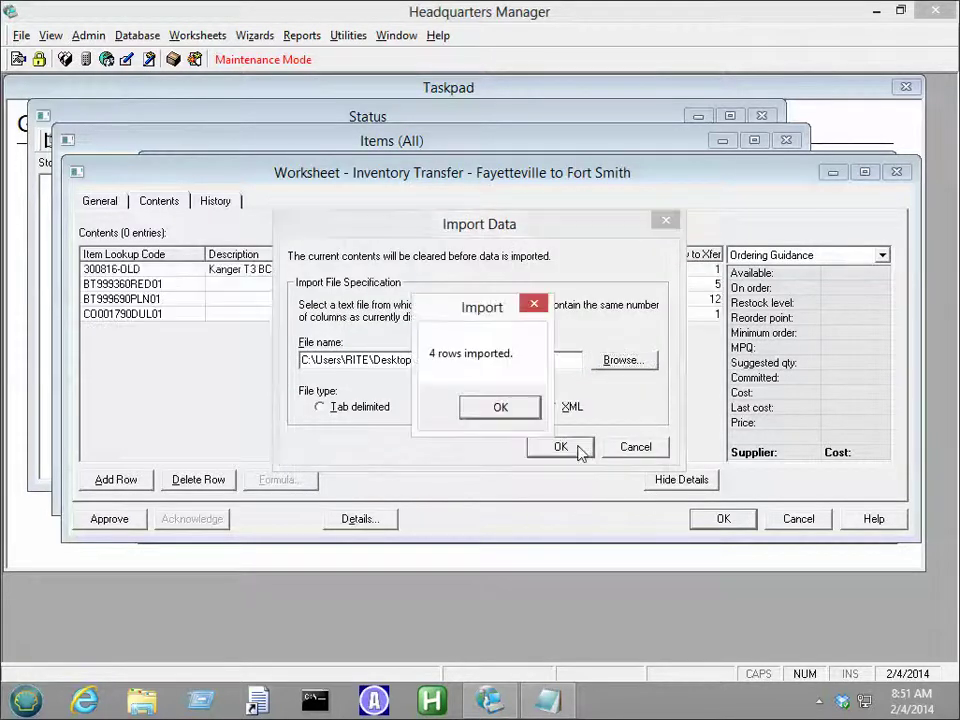
# - Acknowledge the 4 rows imported and review rows CO001790DUL01, BT999690PLN01, BT999360RED01 and 300816-OLD
pyautogui.click(492, 407)
pyautogui.click(432, 314)
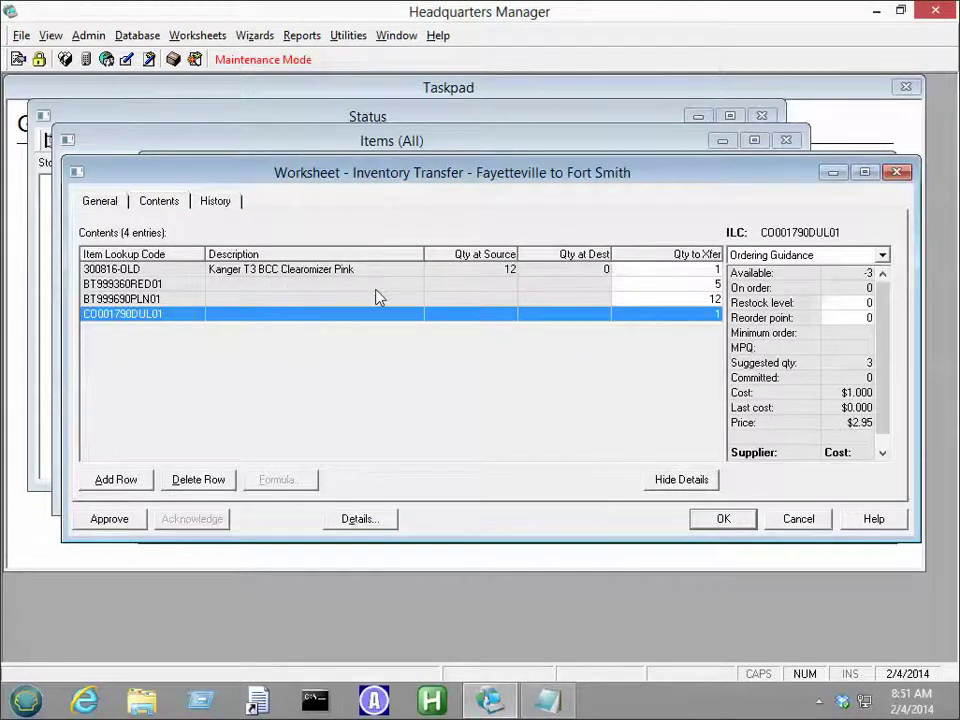
pyautogui.press('Up')
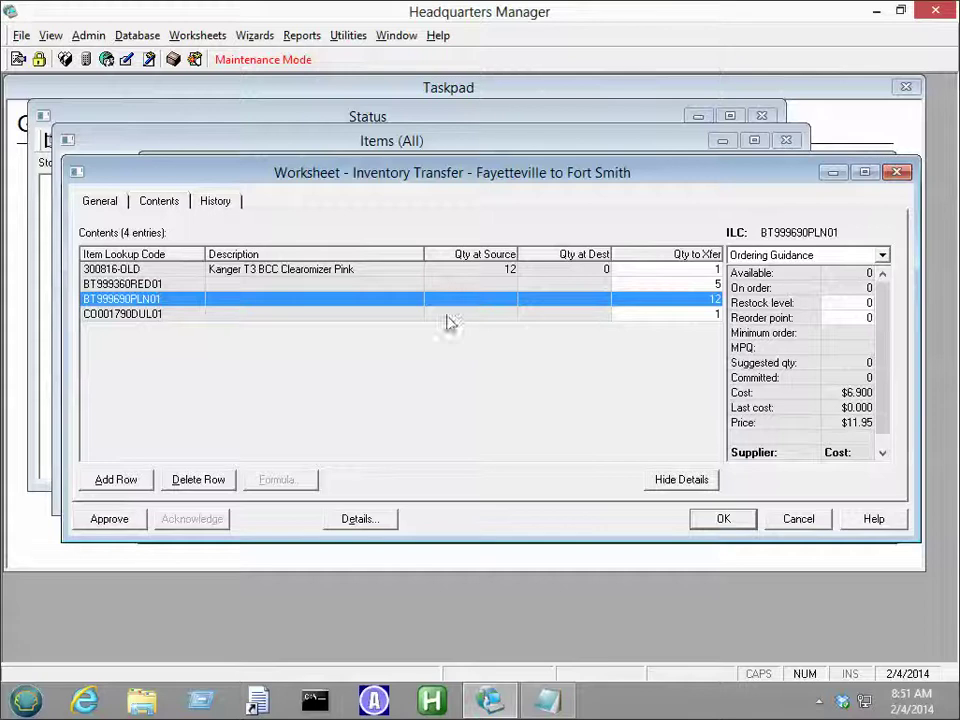
pyautogui.click(345, 284)
pyautogui.click(354, 272)
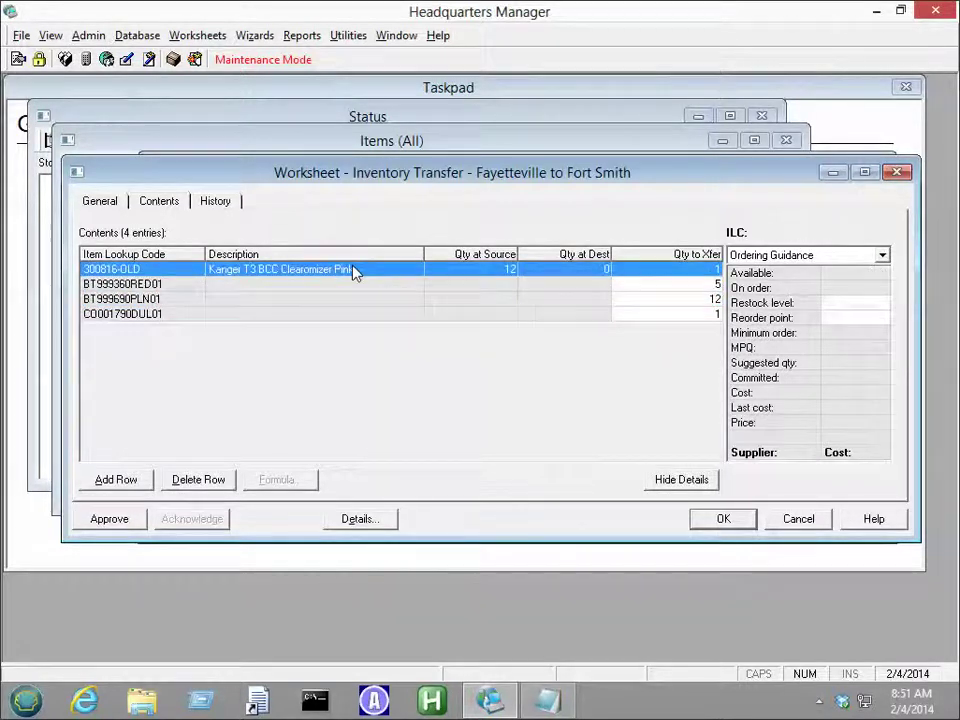